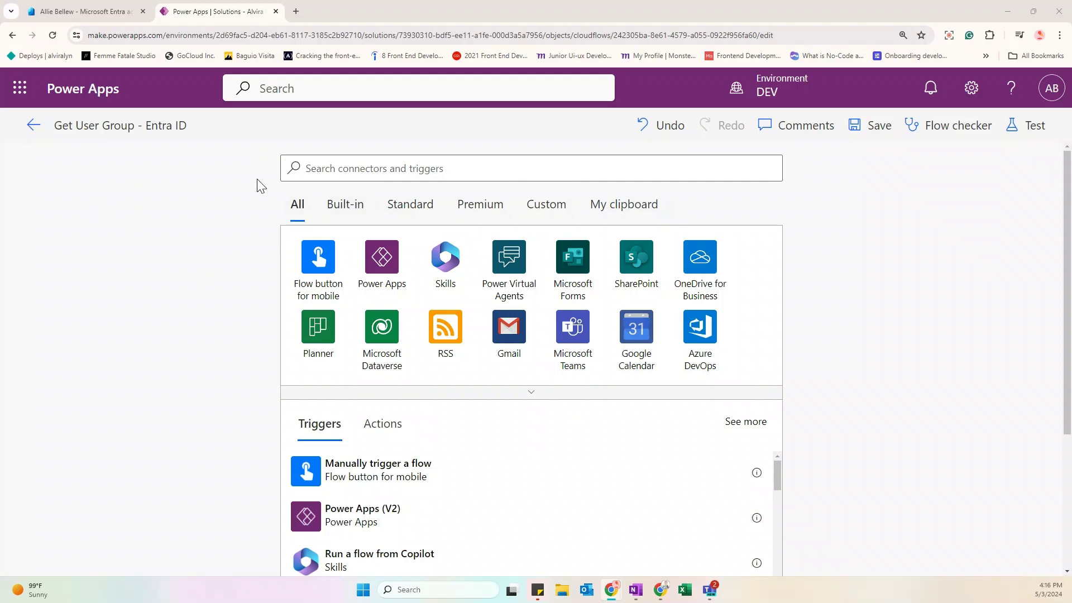
- Switch to the Microsoft Entra admin center and open the signed-in user's profile from the list of all users
click(87, 15)
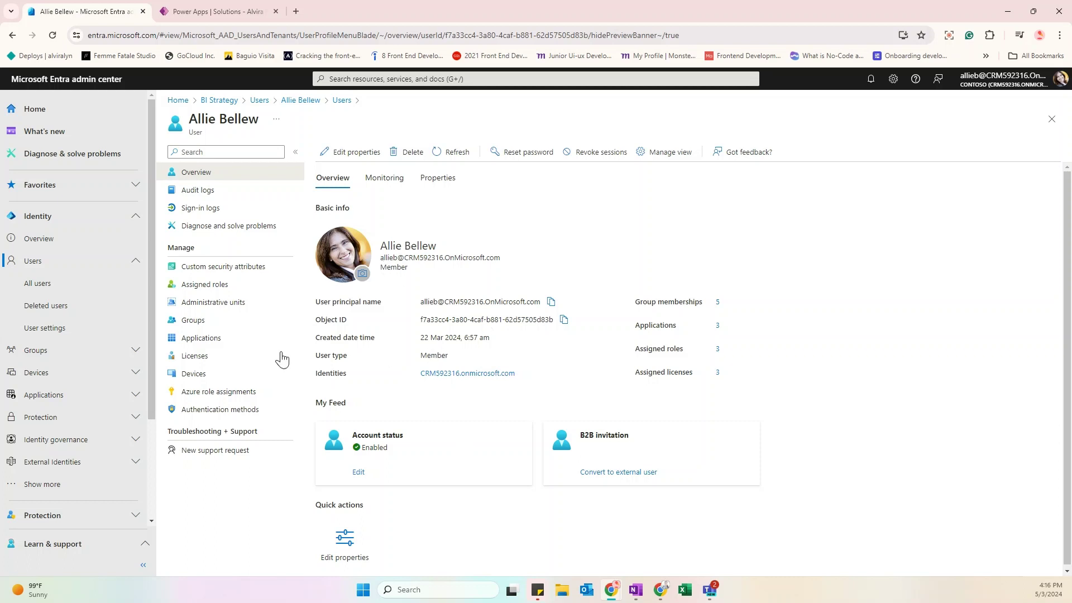
click(39, 287)
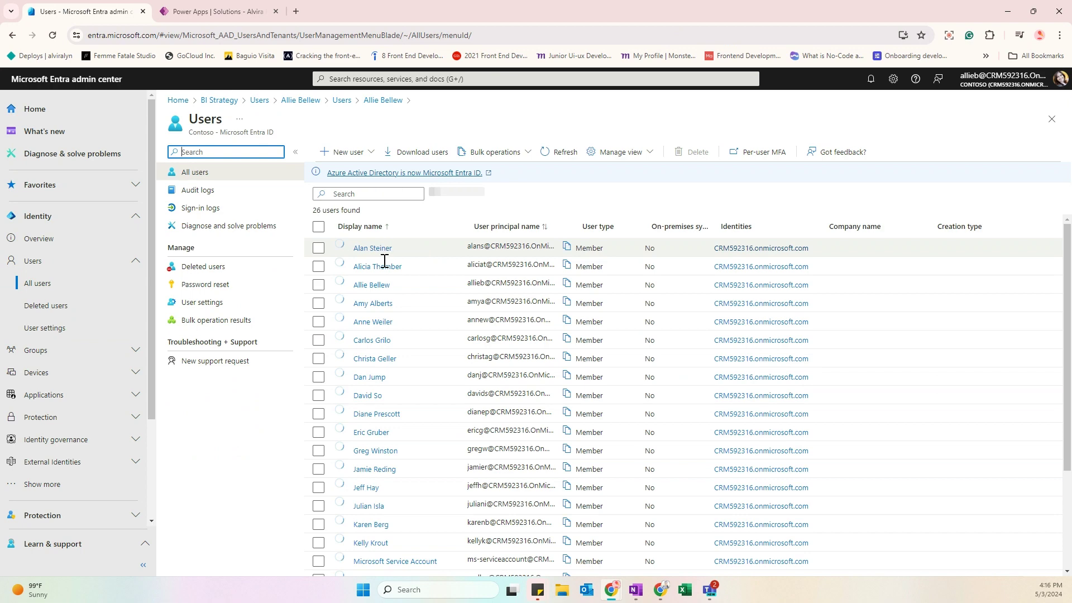
scroll(367, 401, down, 3)
scroll(367, 401, up, 3)
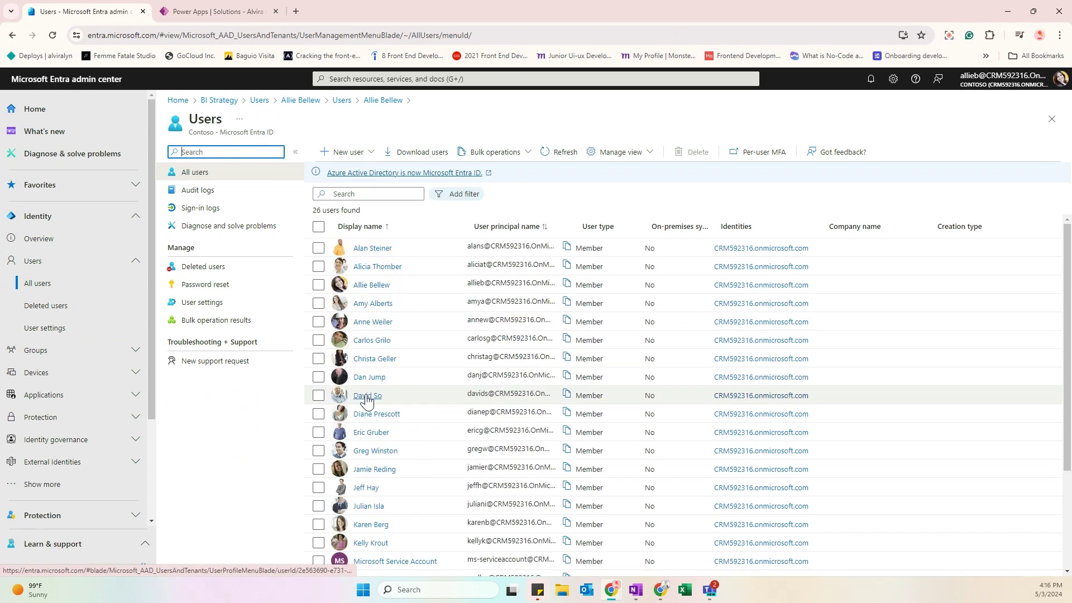
click(369, 286)
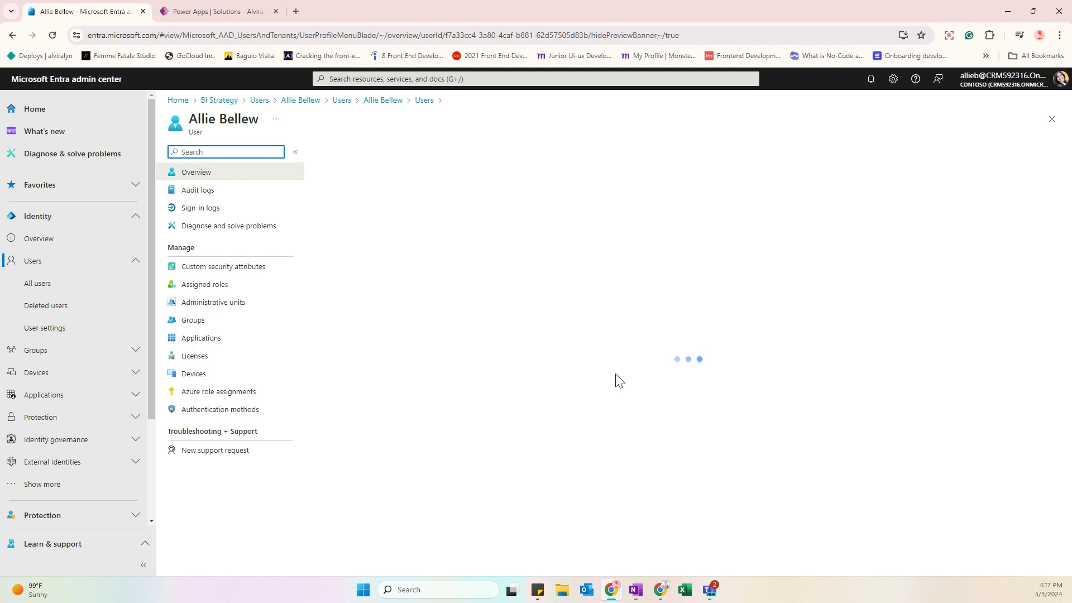
- Return to the flow in Power Apps and give it a manual trigger with a text input named userID
click(202, 13)
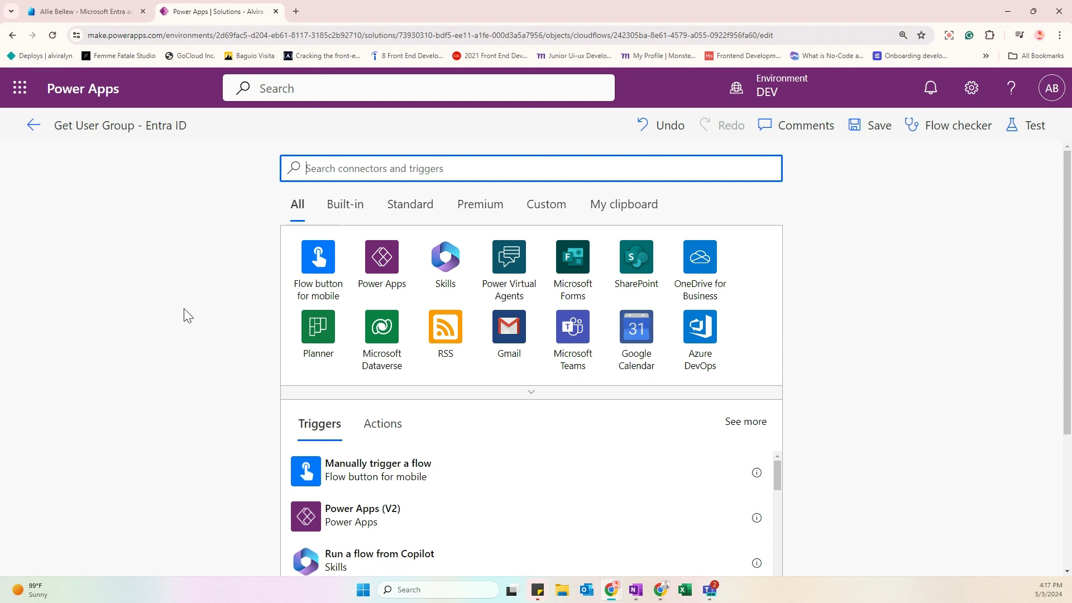
click(363, 480)
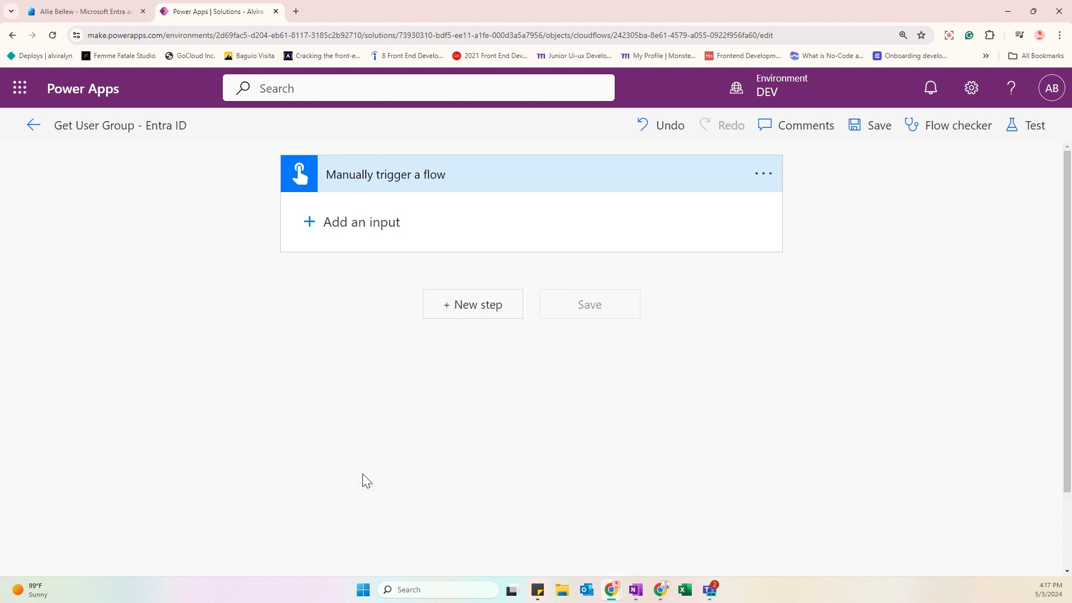
click(333, 225)
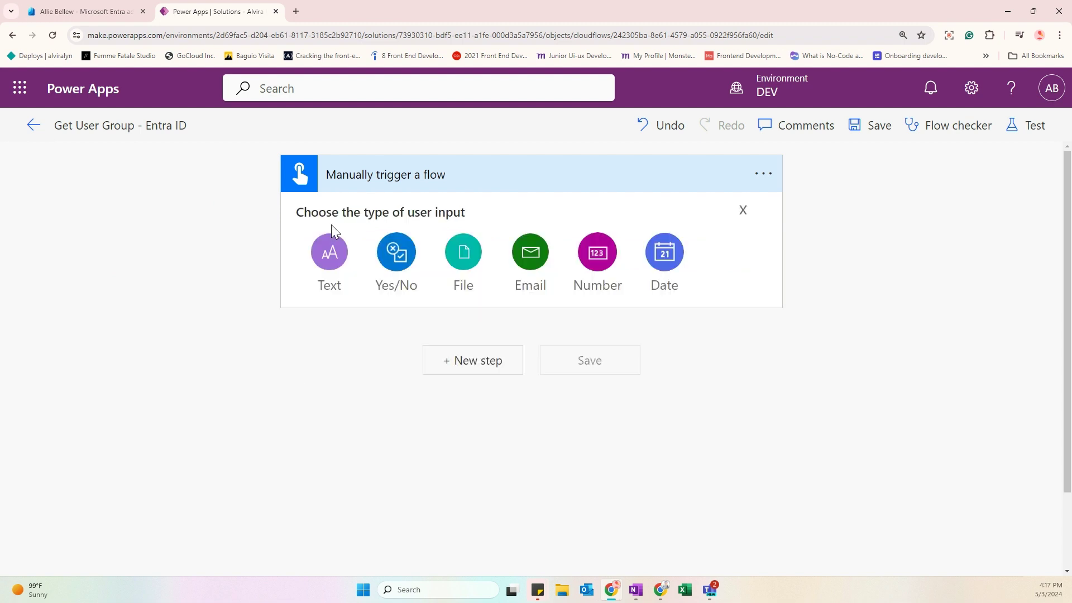
click(329, 258)
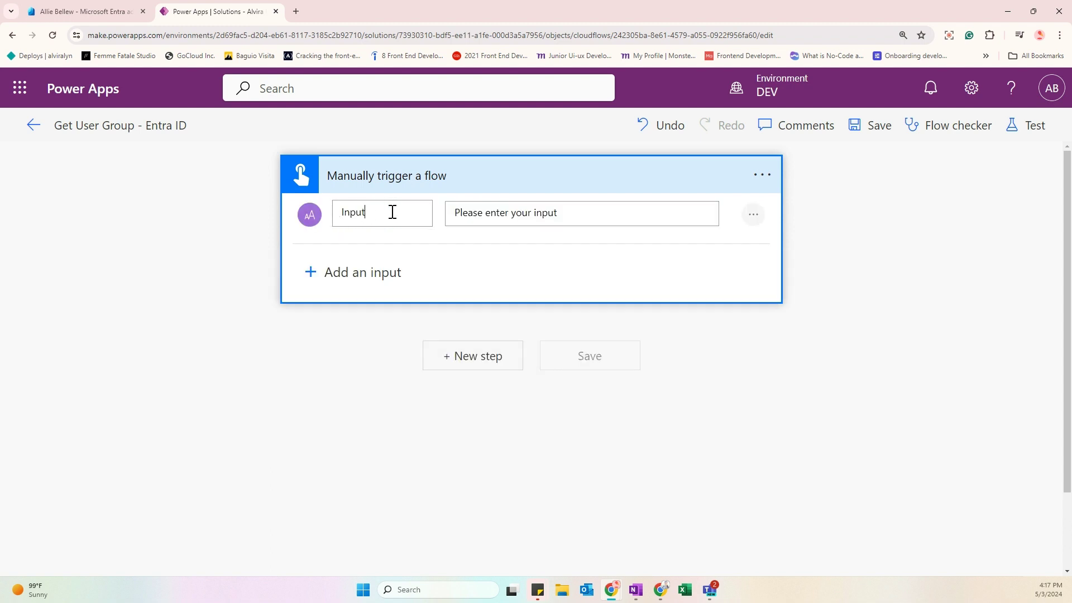
double_click(332, 213)
key(BackSpace)
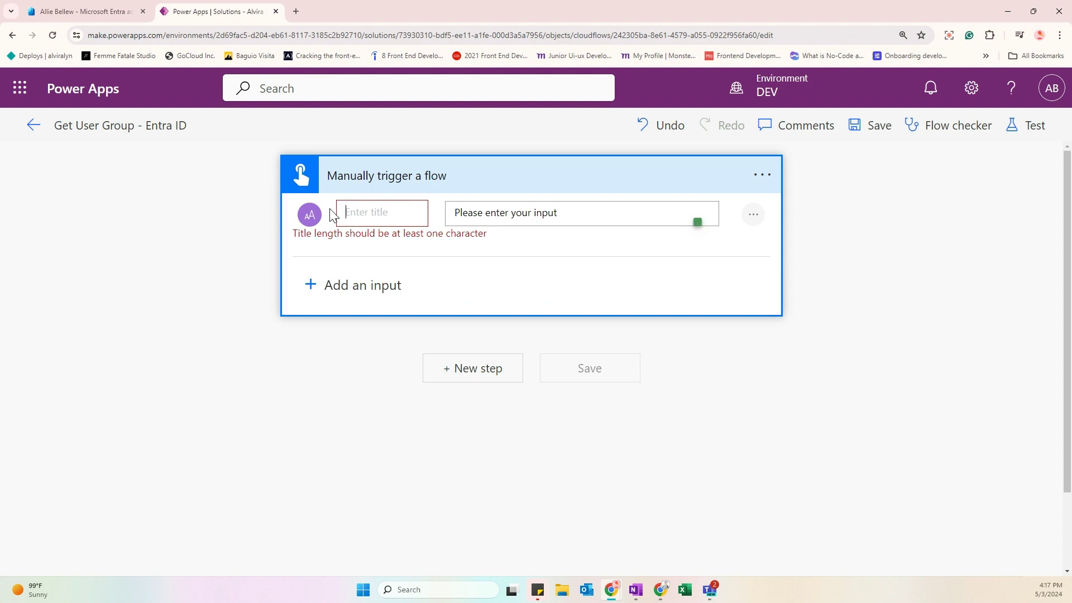
text(user)
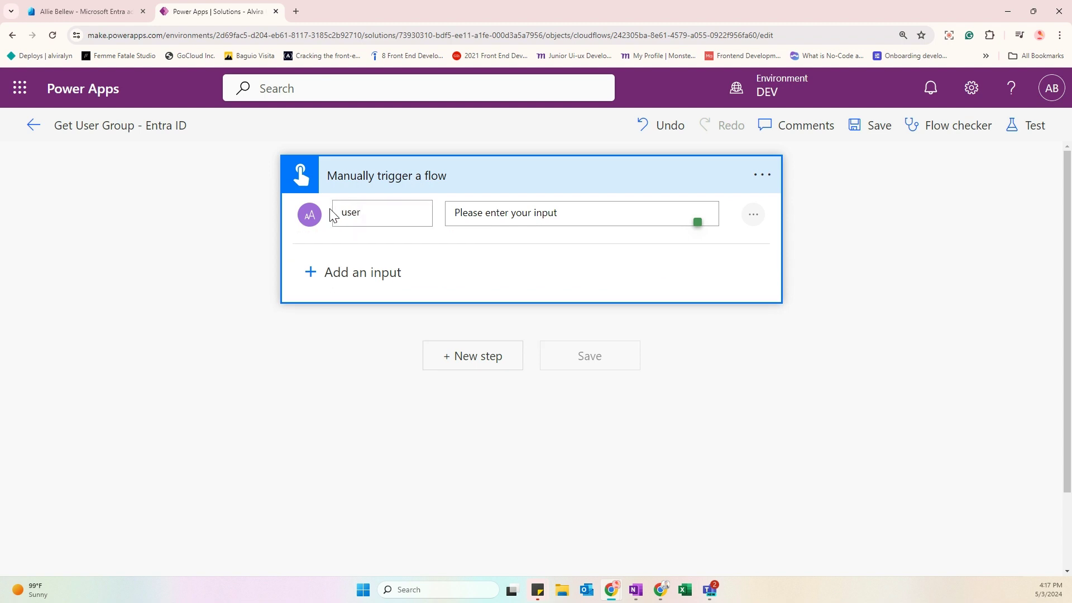
text(ID)
click(563, 215)
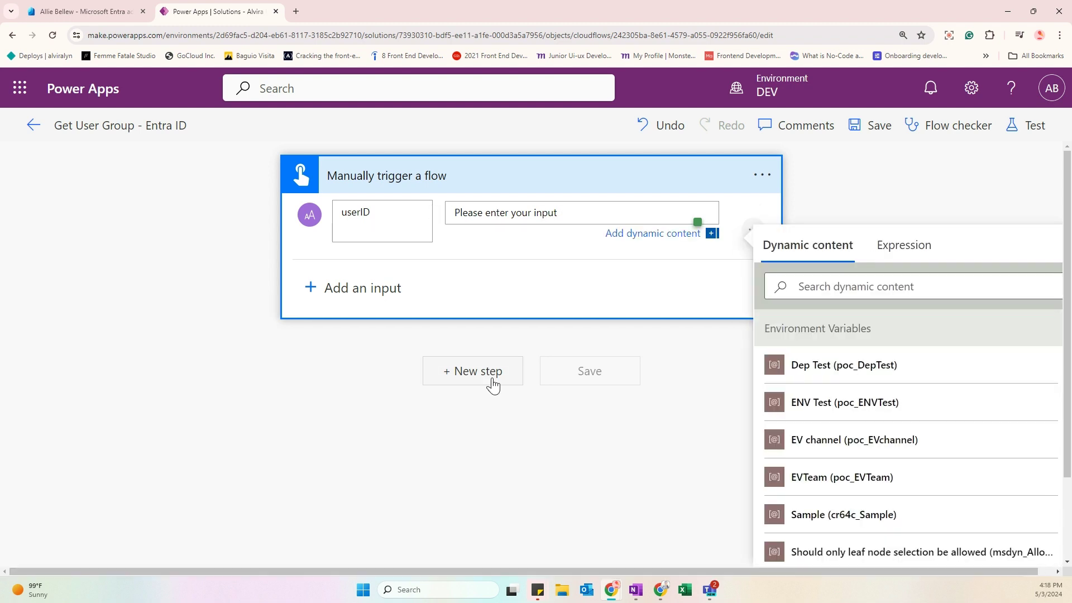
- Add an Initialize variable action after the manual trigger
click(492, 384)
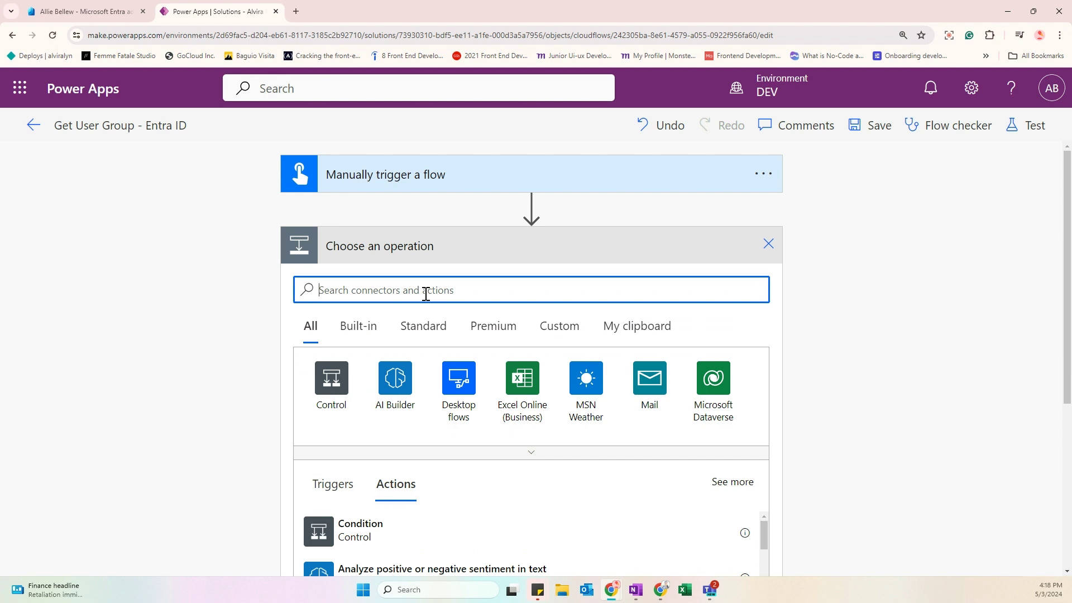
text(inti)
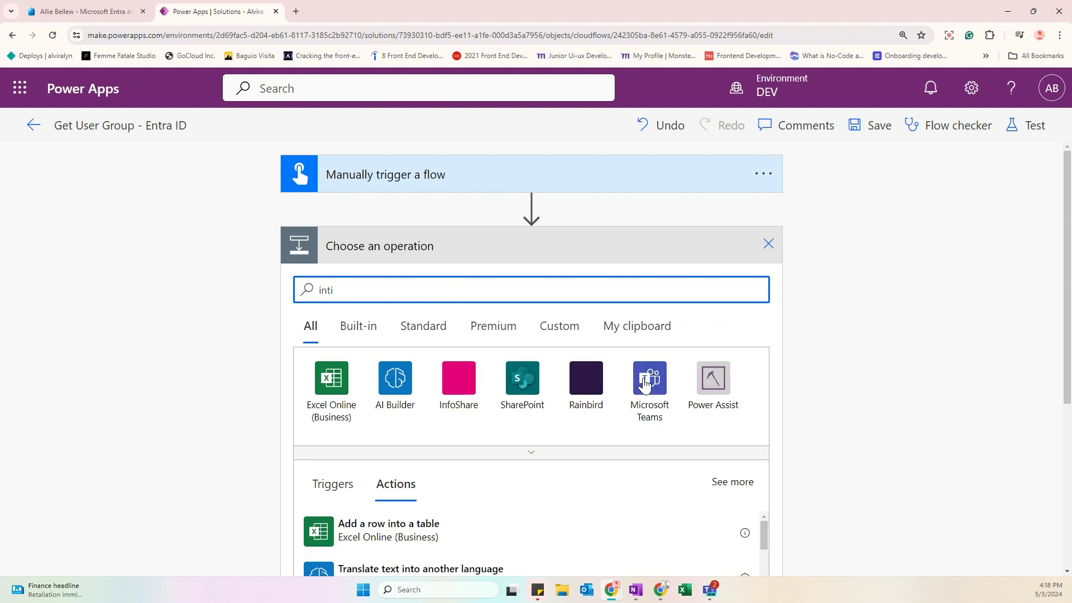
scroll(531, 414, down, 2)
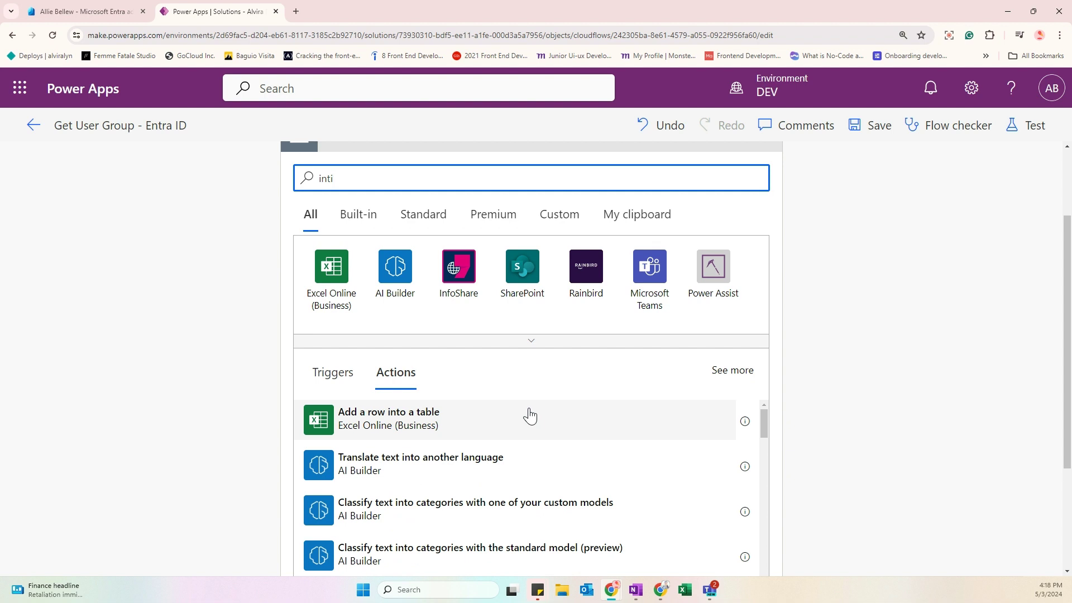
key(BackSpace)
key(BackSpace)
text(itialize)
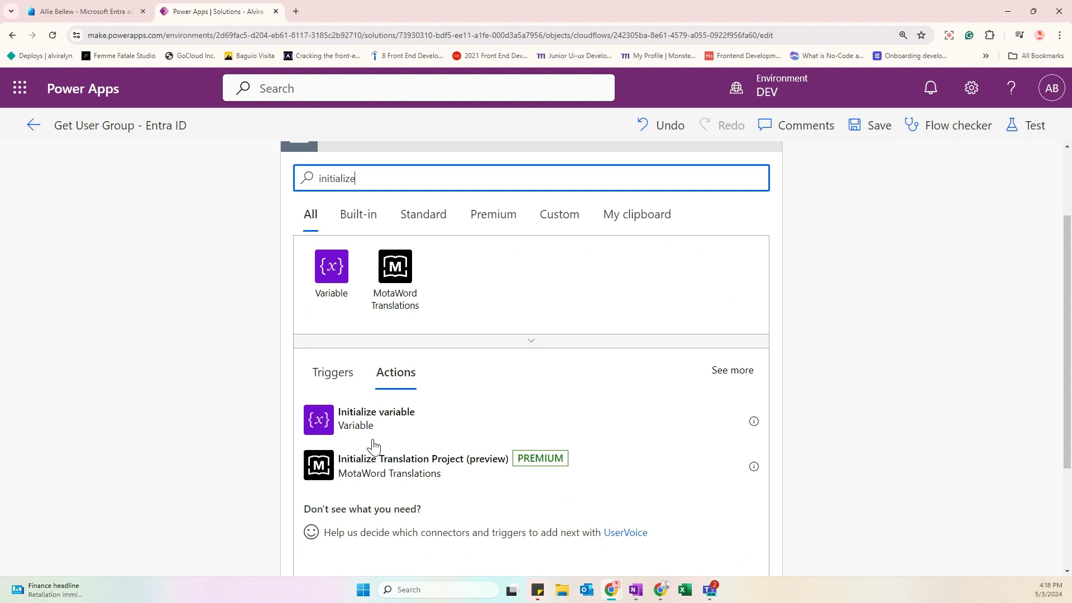
click(391, 424)
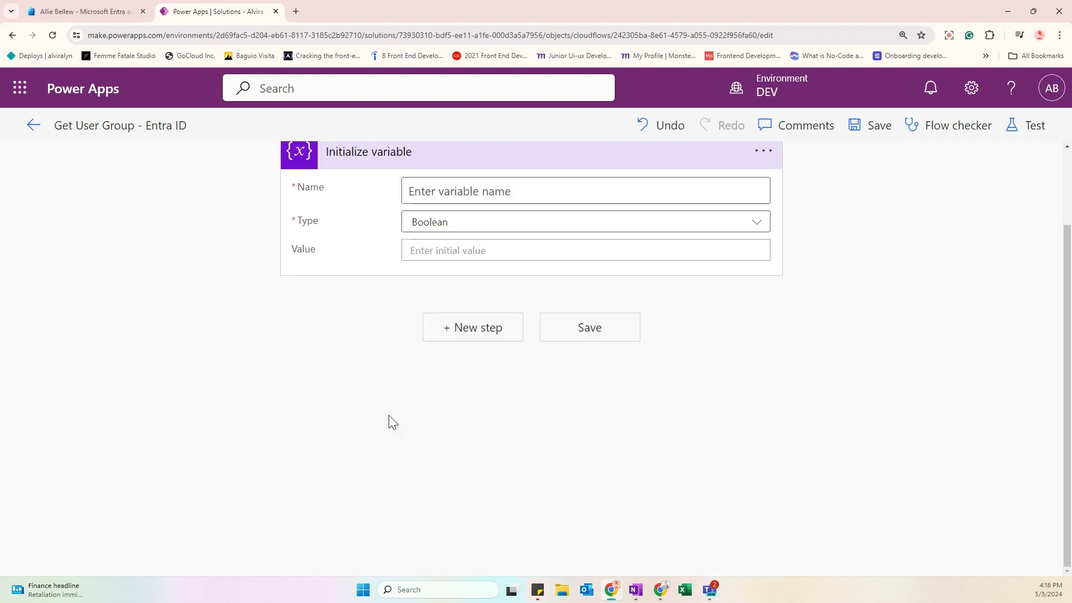
- Name the new variable varUserGroup and set its type to String
click(453, 187)
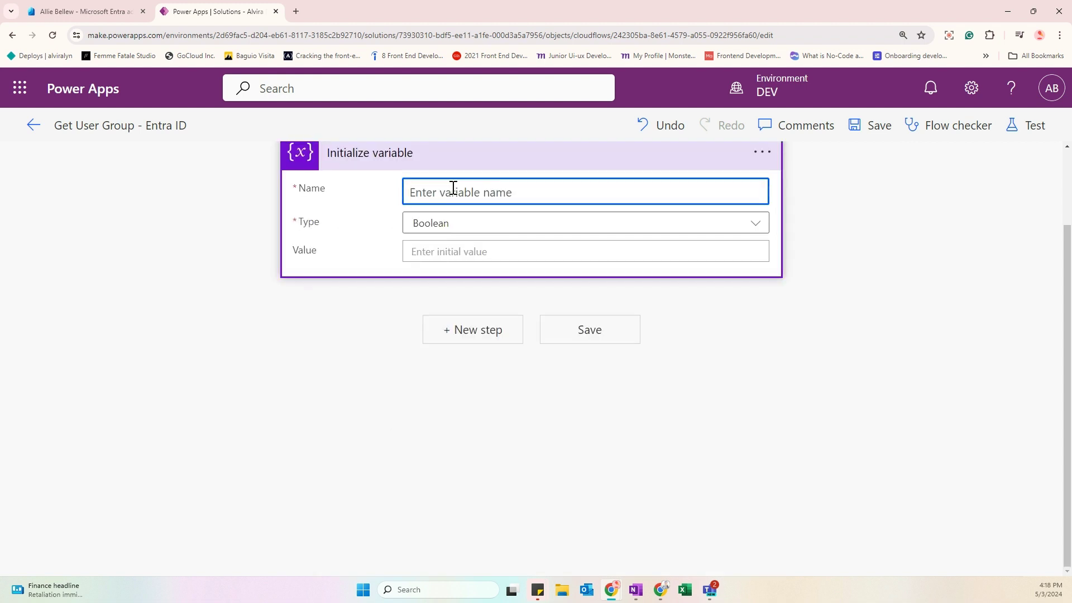
scroll(490, 307, up, 2)
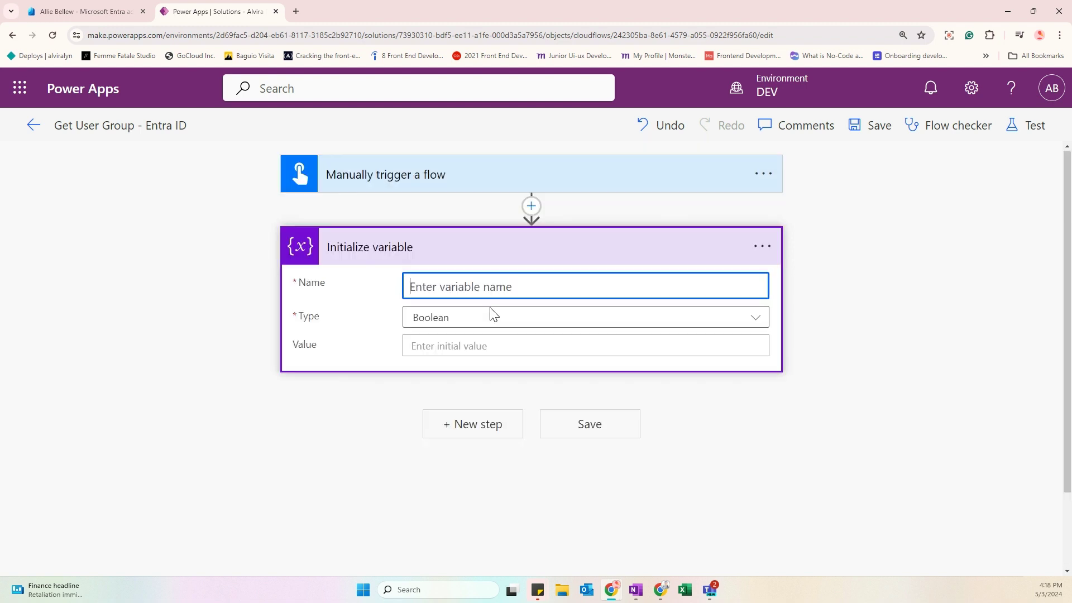
text(varGroup)
click(426, 288)
text(User)
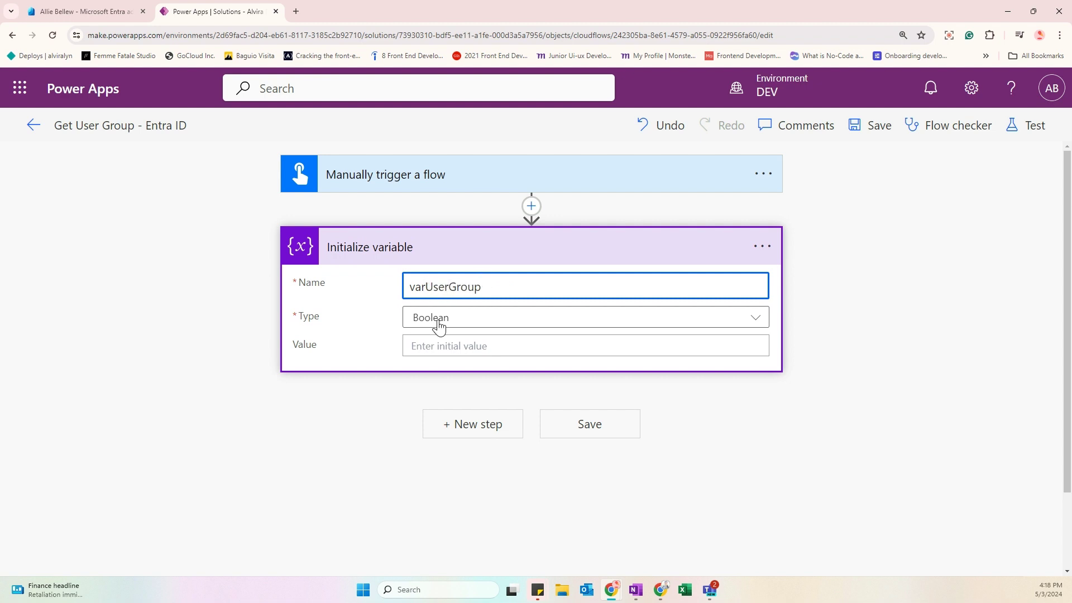
click(448, 328)
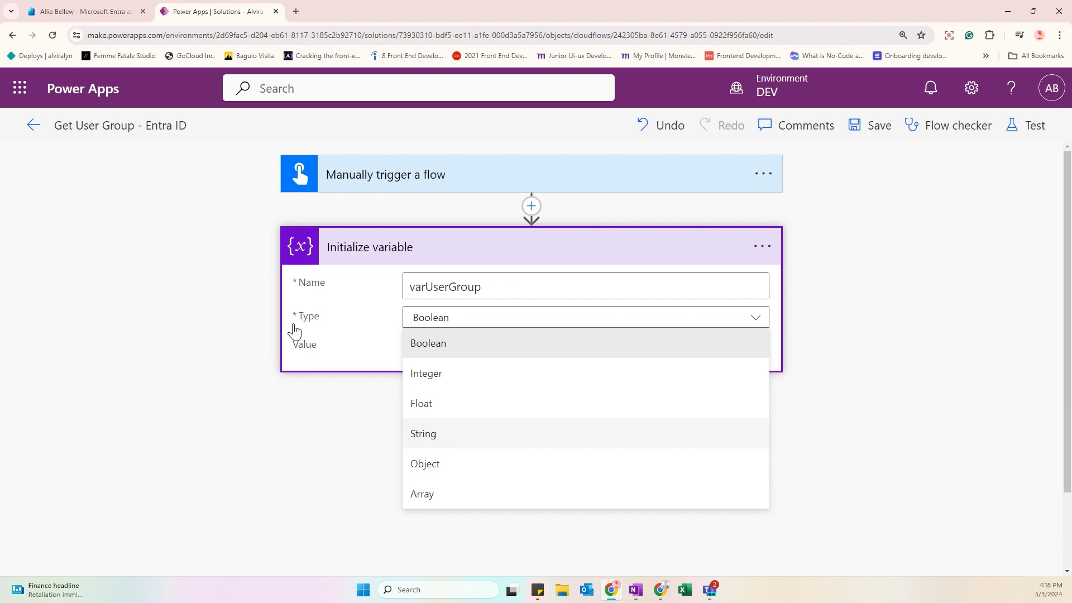
click(424, 435)
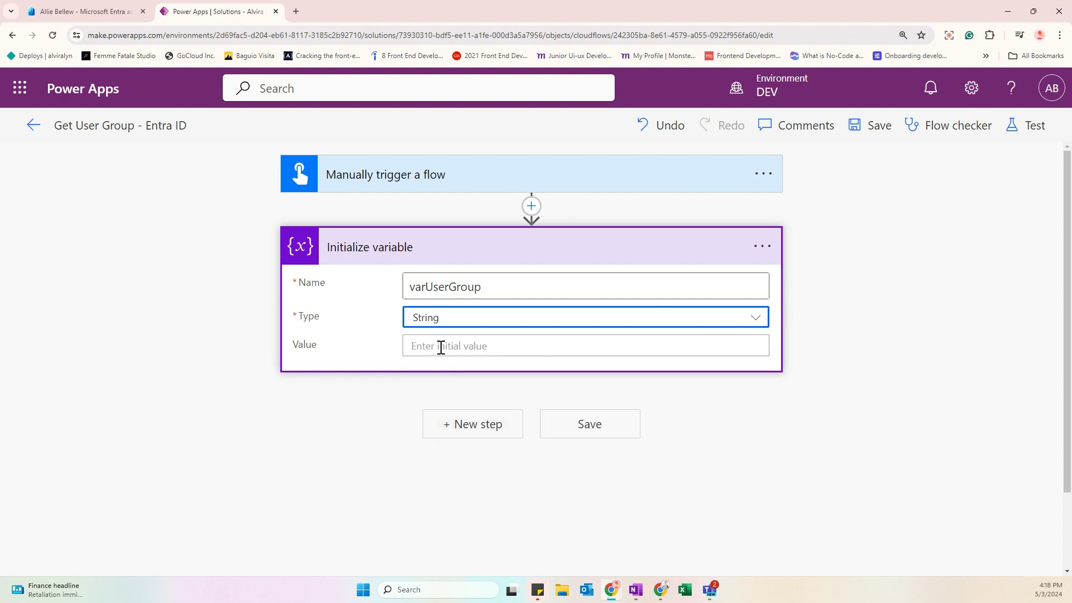
- Rename the variable action as "Initialize variable - varUserGroup"
click(764, 250)
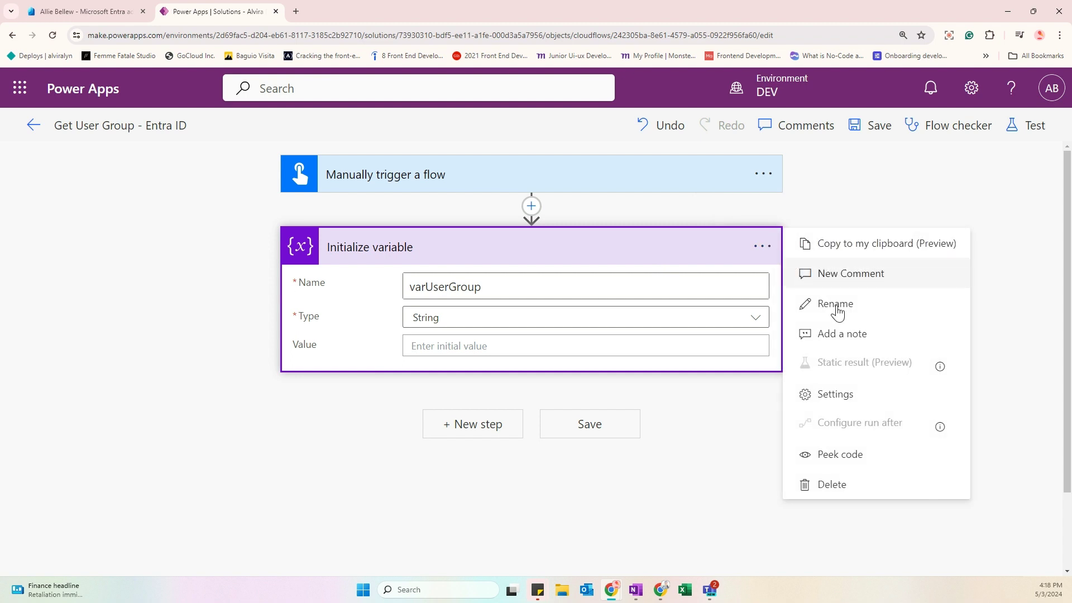
click(836, 307)
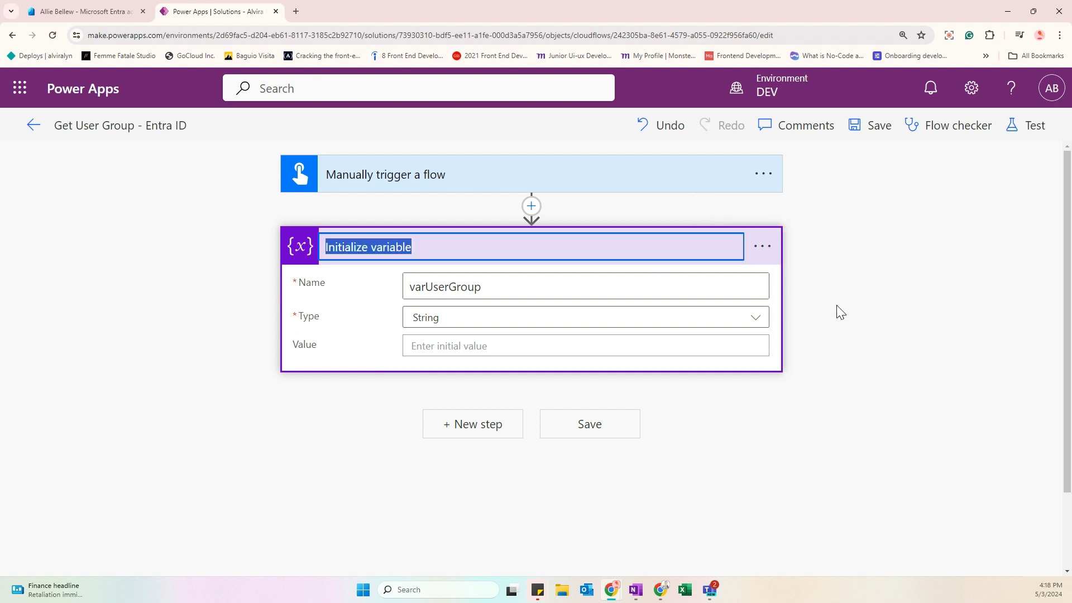
click(519, 250)
text(-)
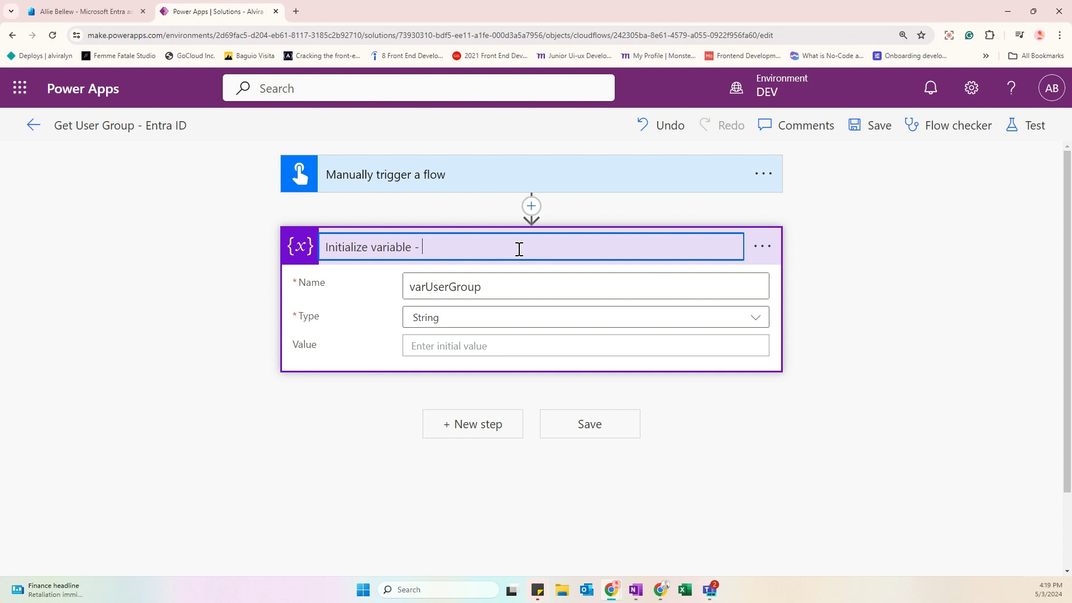
text( Var)
text(var)
text(User)
text(Group)
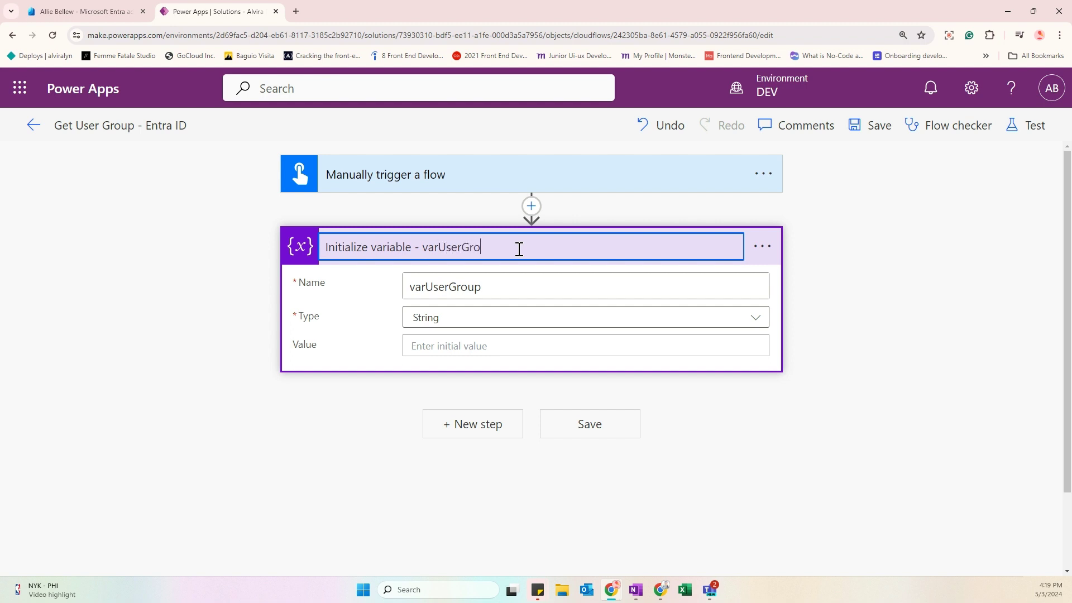
click(156, 380)
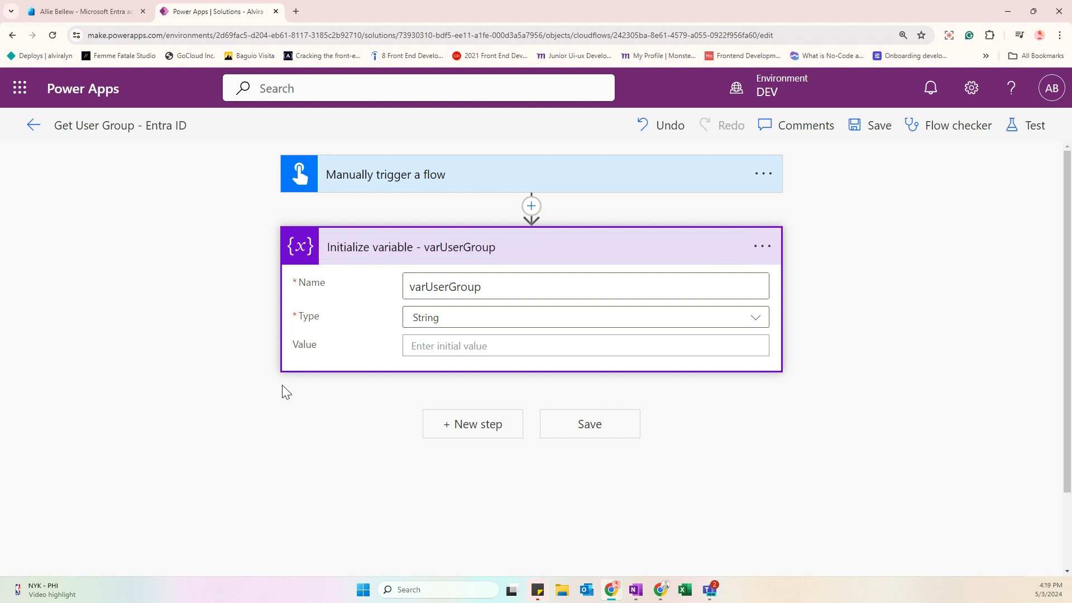
- Add the Microsoft Entra ID action "Get groups of a user (V2)" after the variable initialization
click(472, 423)
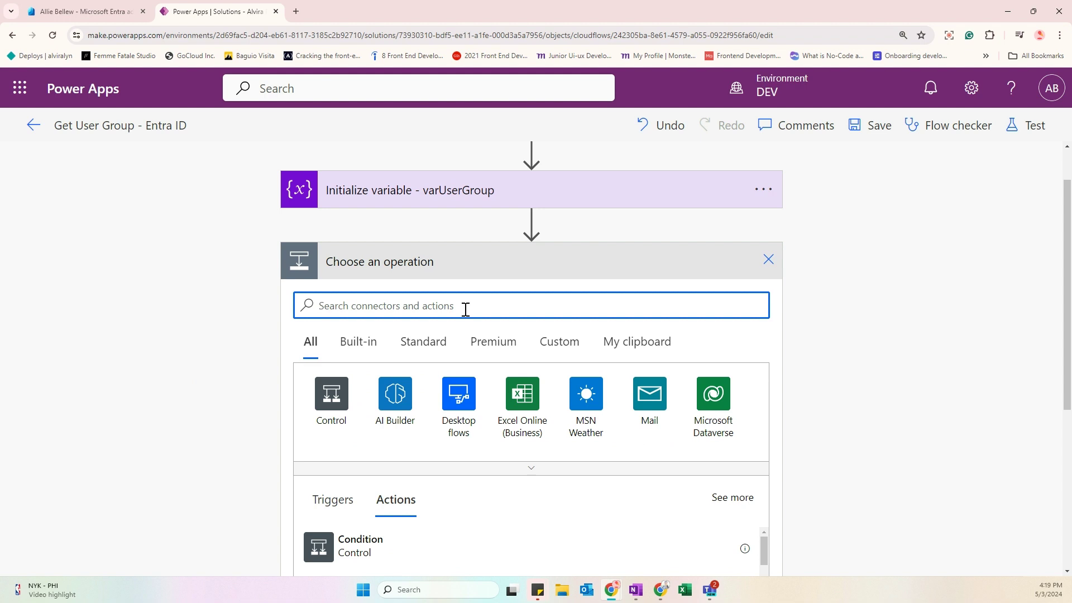
text(entra)
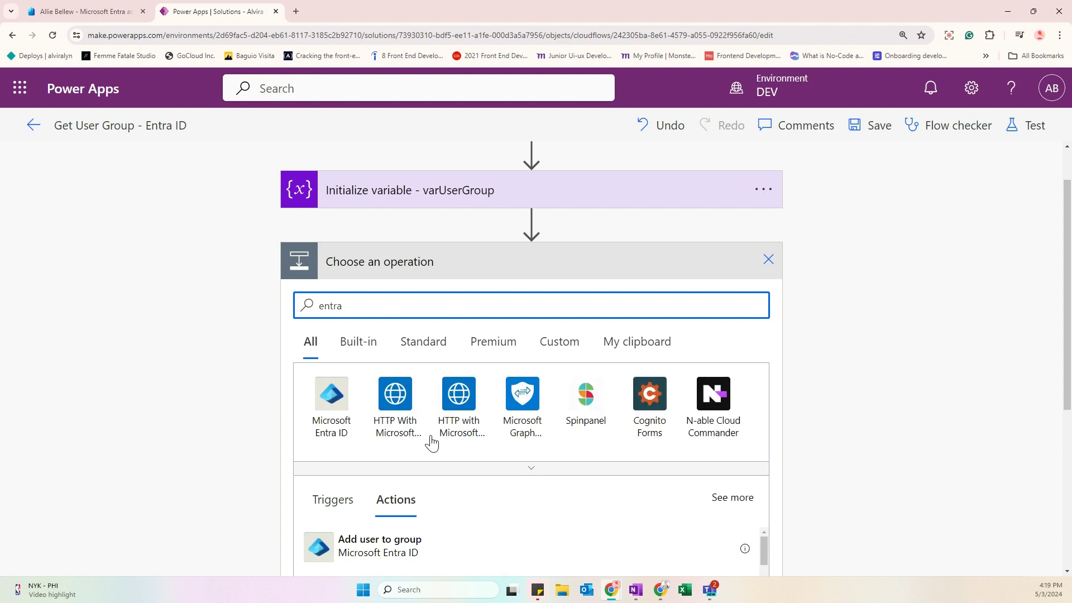
scroll(431, 442, down, 3)
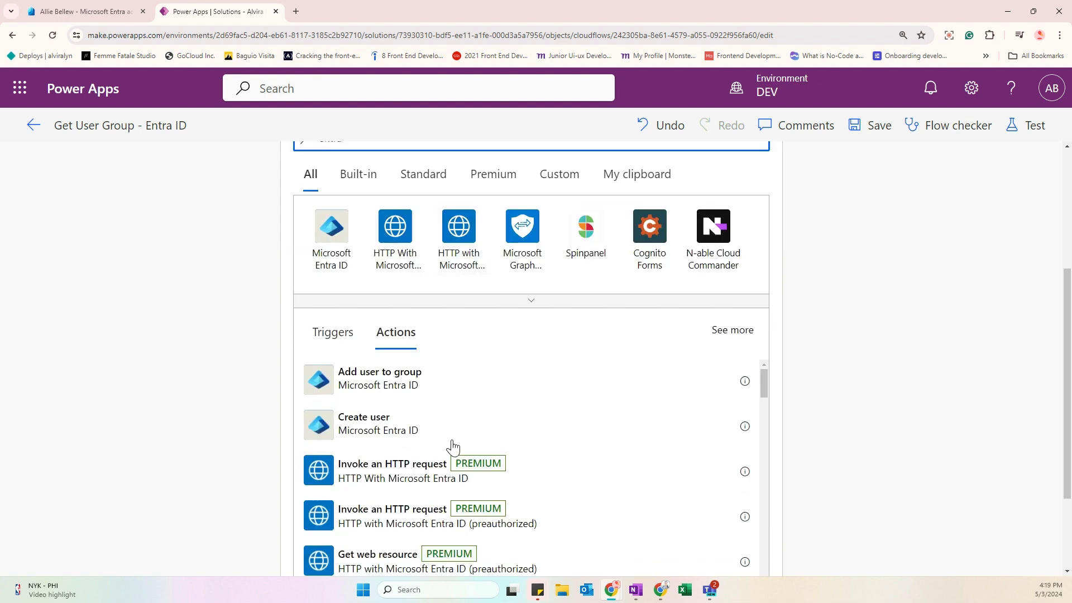
scroll(459, 450, down, 5)
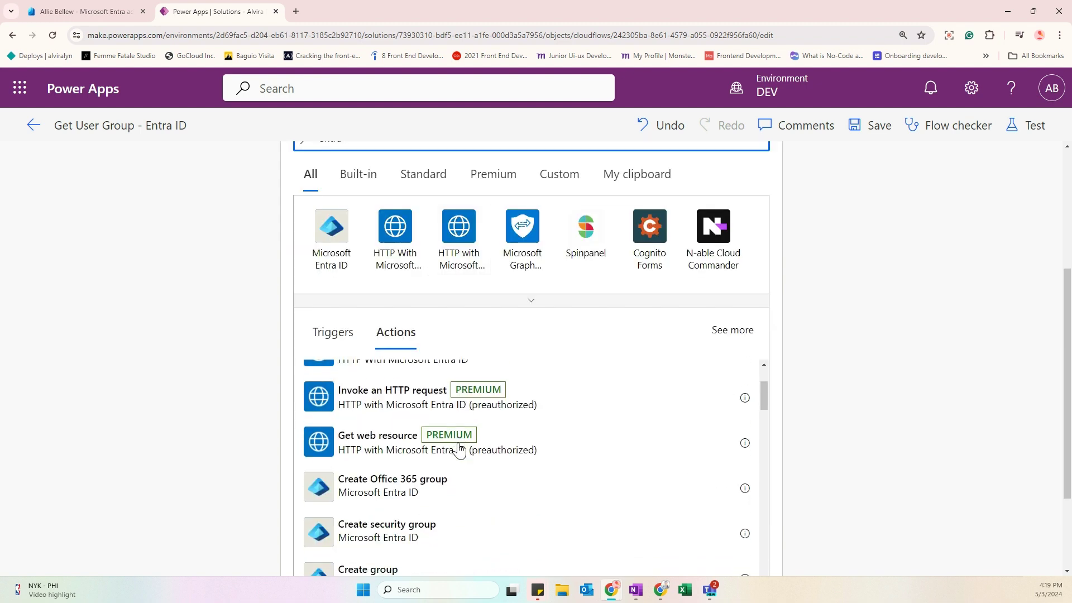
scroll(459, 450, down, 2)
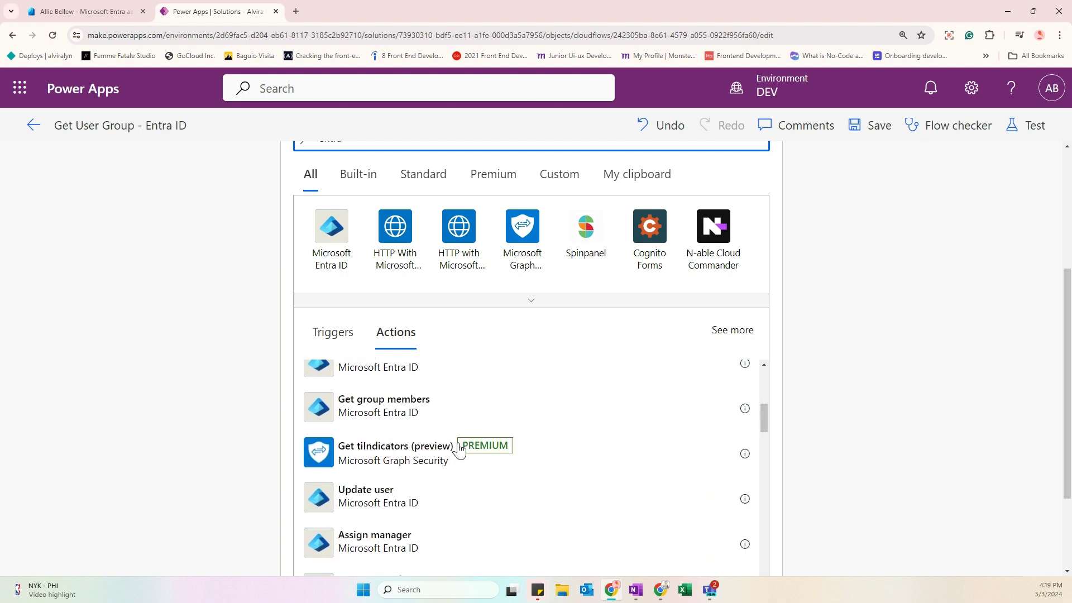
scroll(456, 448, up, 3)
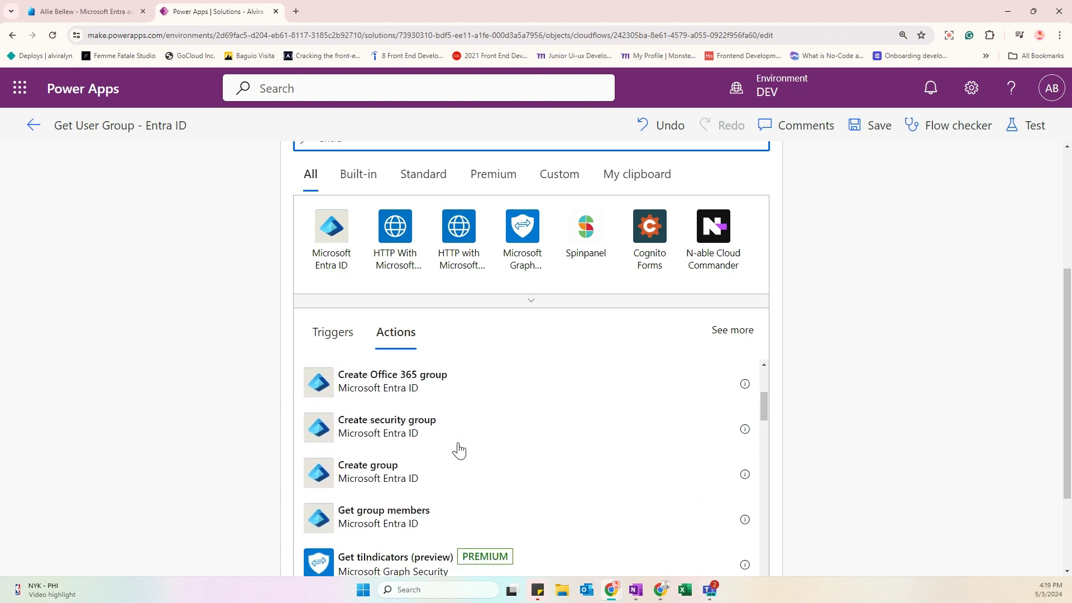
scroll(459, 450, down, 4)
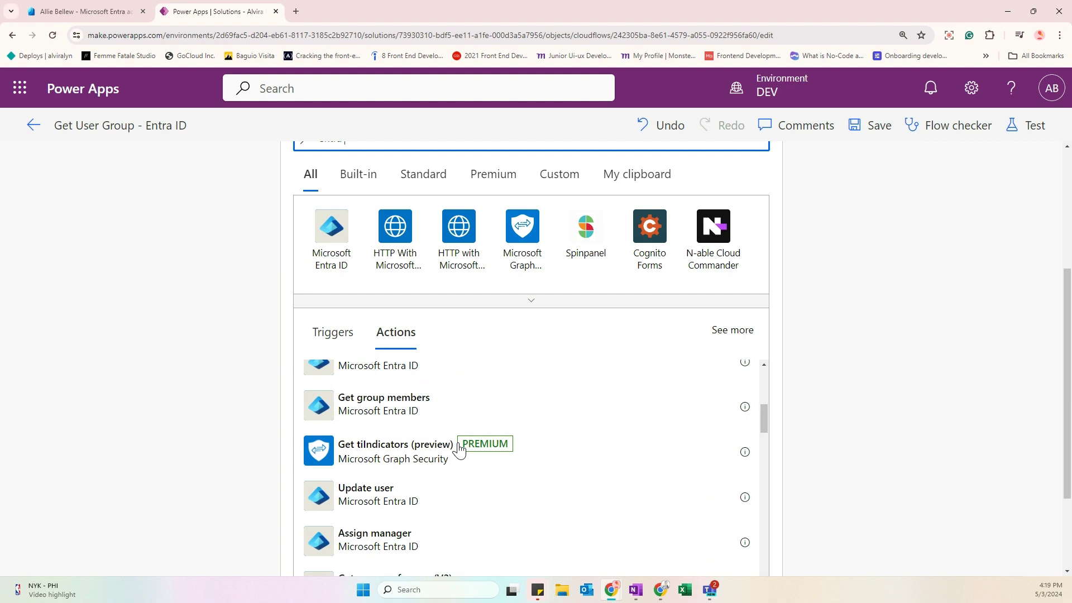
scroll(459, 451, down, 3)
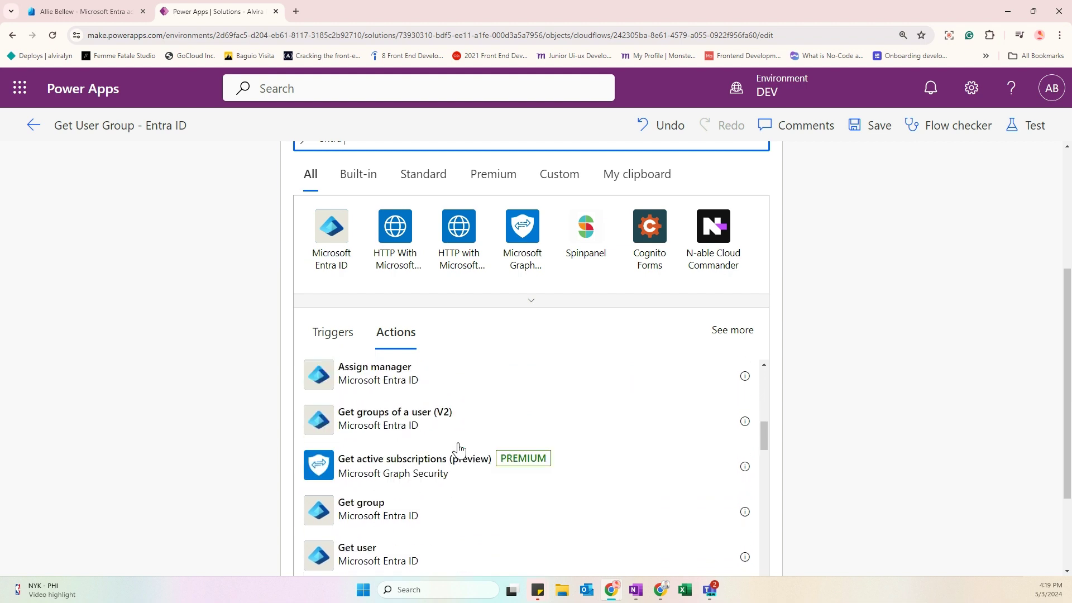
click(405, 420)
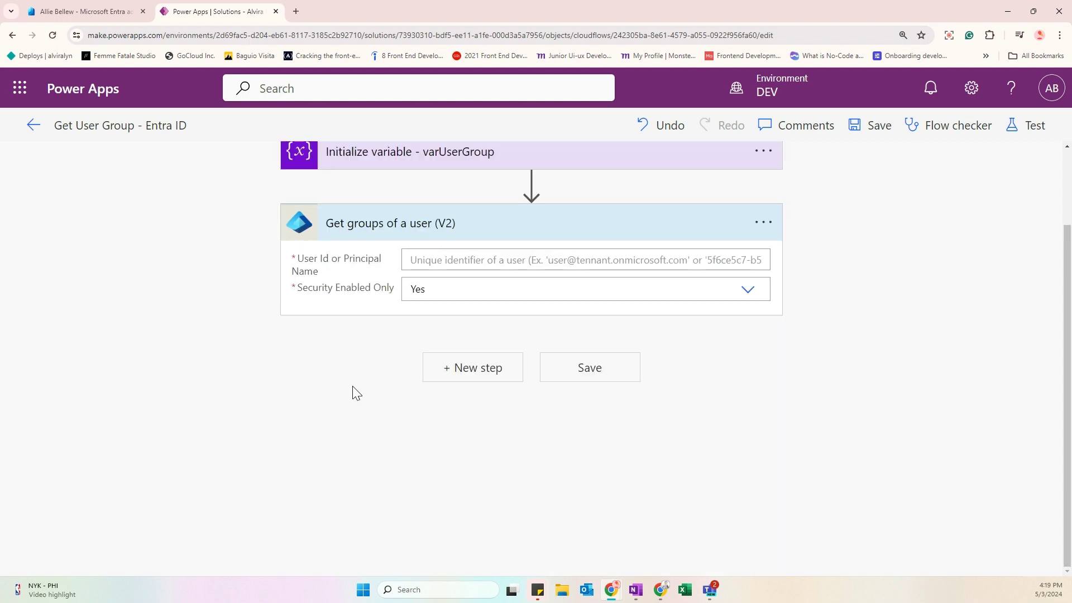
- Set User Id or Principal Name in "Get groups of a user (V2)" to the trigger's userID dynamic content
click(450, 268)
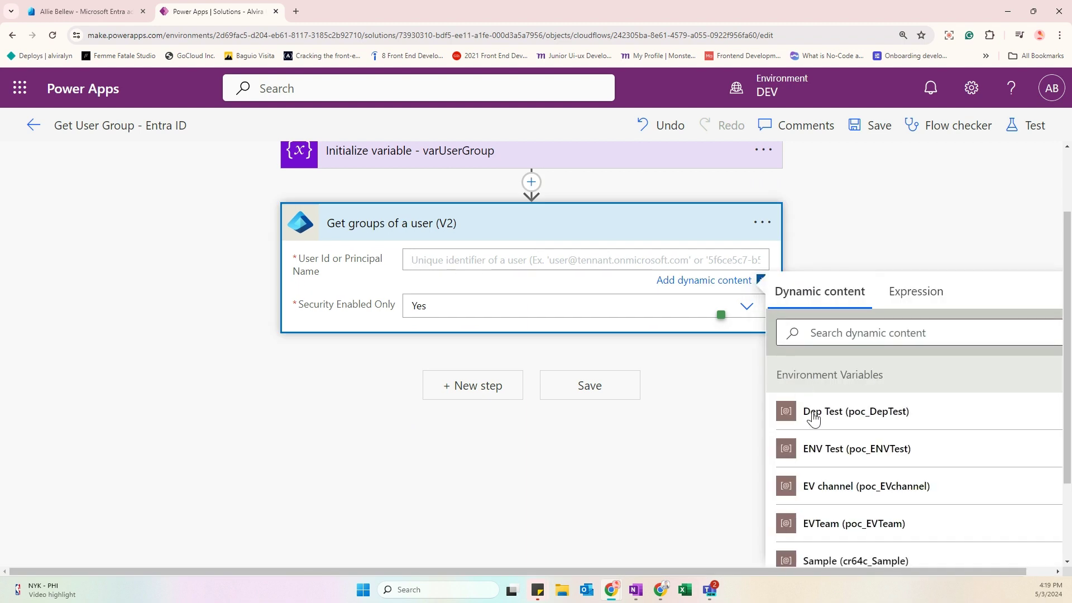
scroll(836, 458, down, 4)
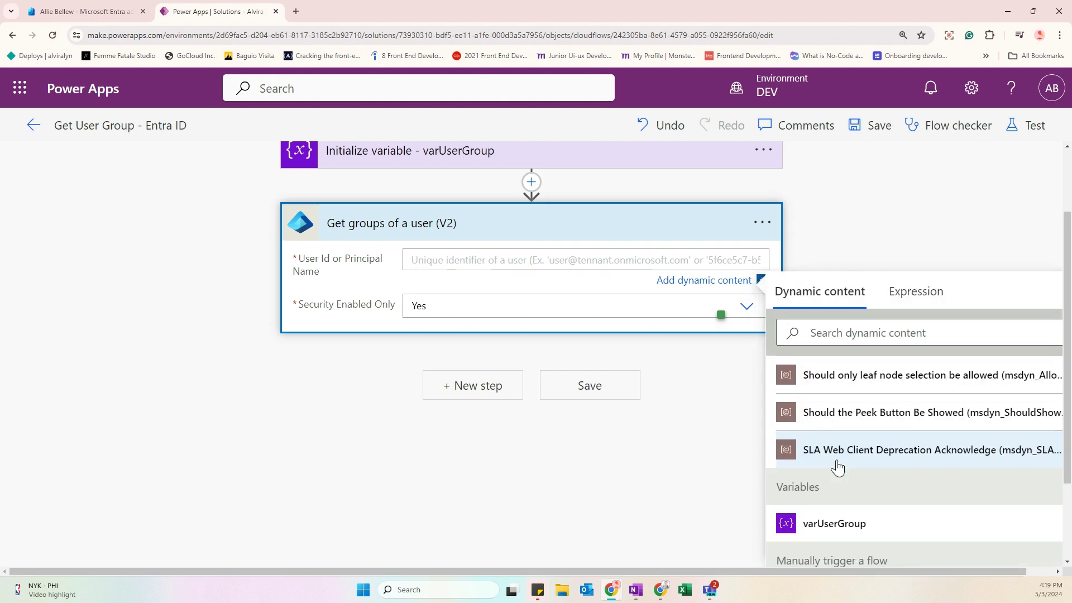
scroll(838, 468, down, 5)
scroll(843, 470, up, 2)
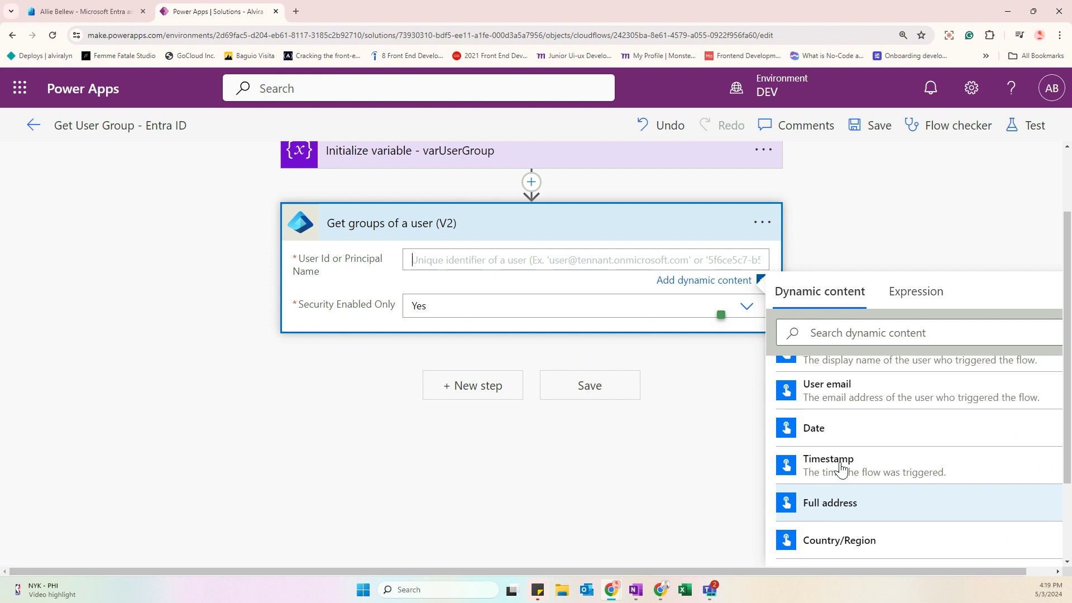
scroll(841, 471, down, 4)
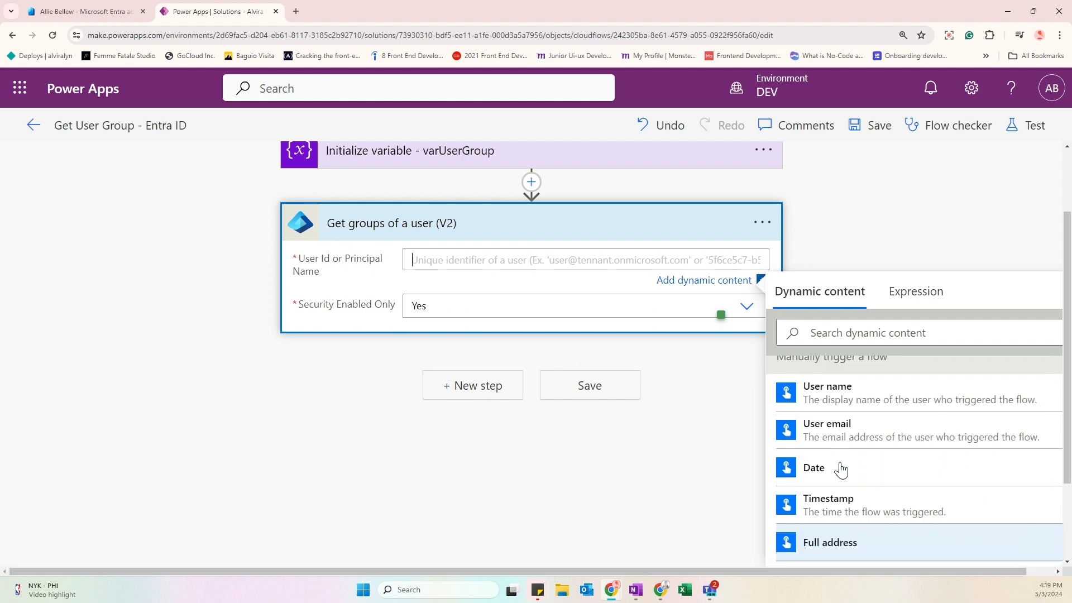
scroll(841, 479, down, 2)
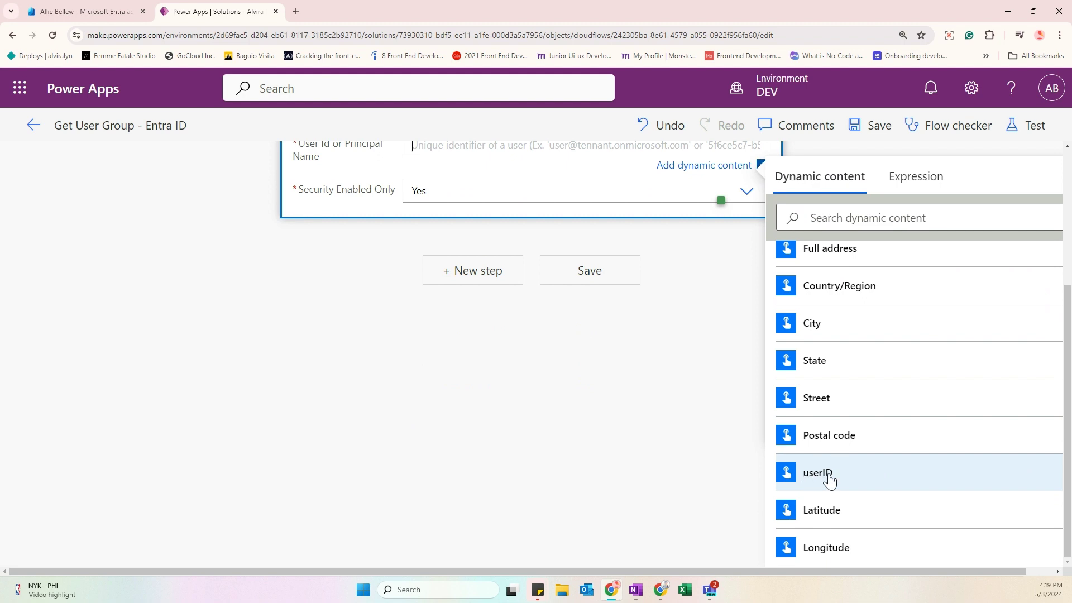
scroll(537, 305, up, 3)
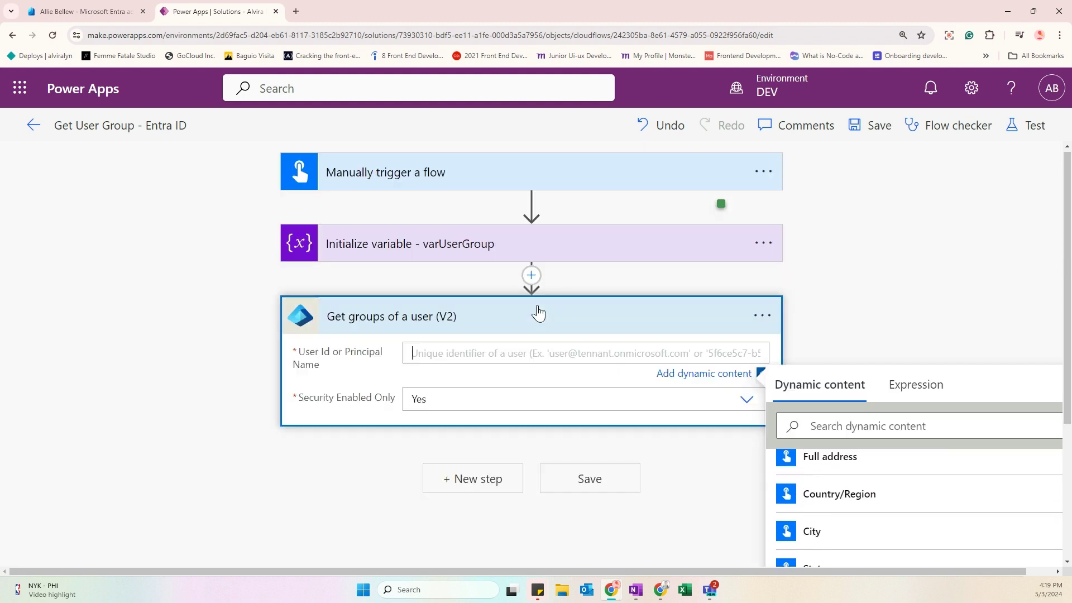
scroll(816, 424, down, 4)
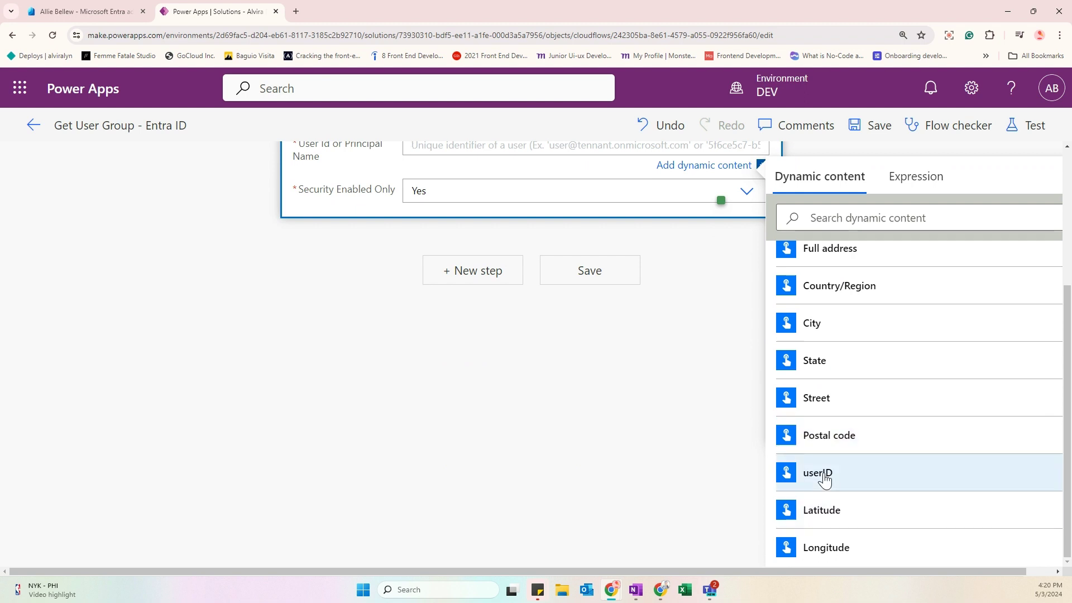
click(825, 479)
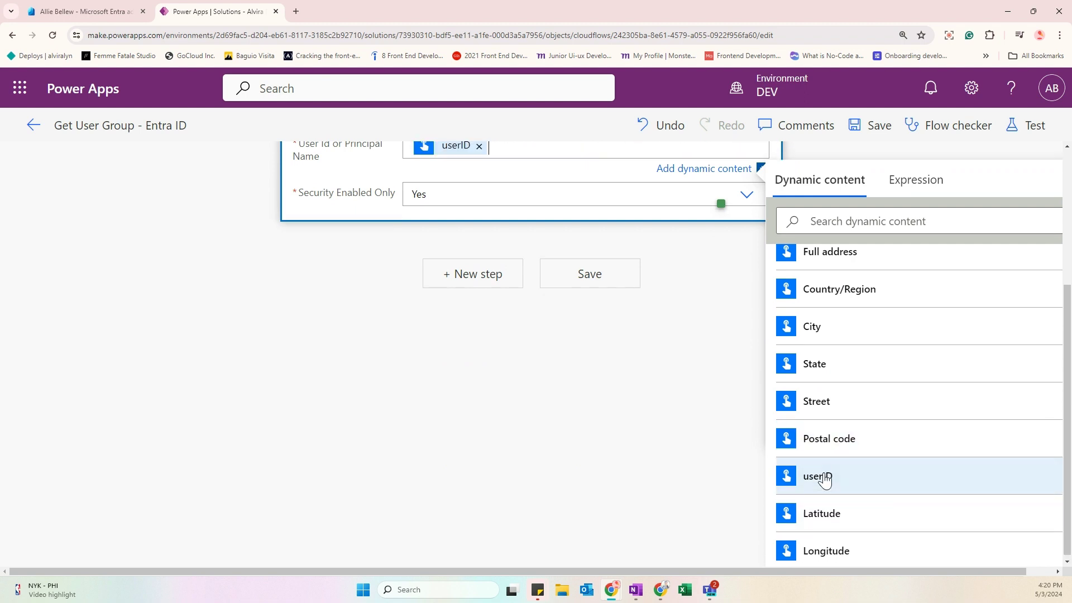
- Set Security Enabled Only to No in the "Get groups of a user (V2)" action
scroll(648, 442, up, 4)
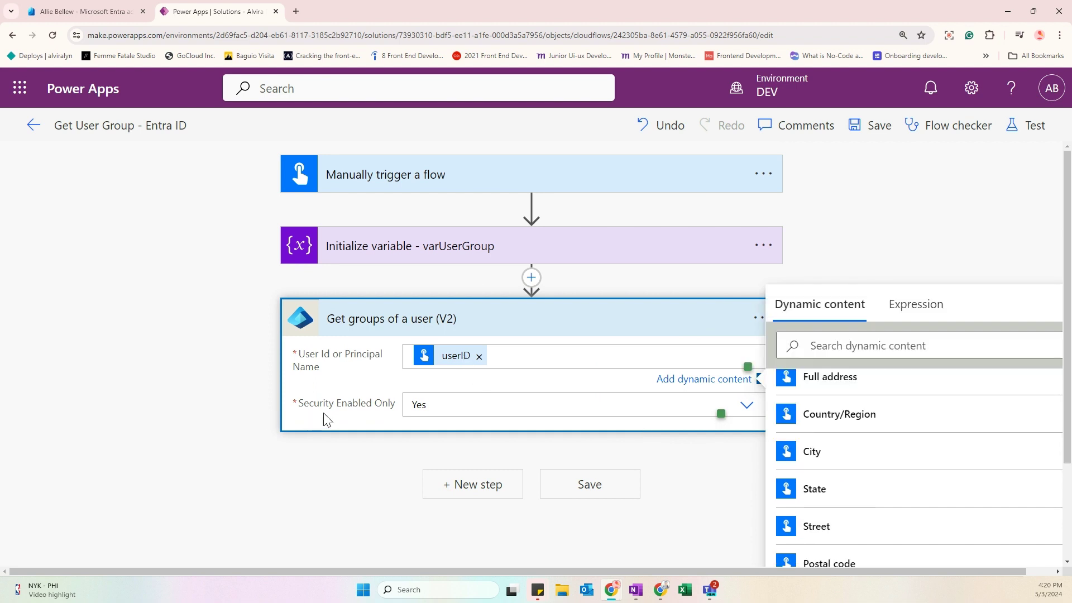
click(646, 410)
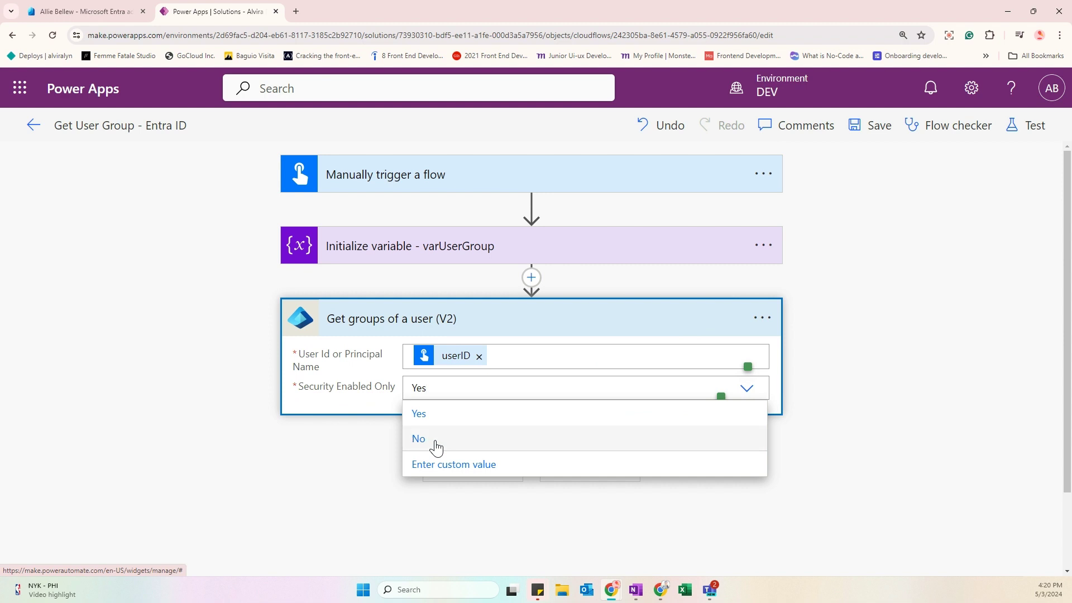
click(435, 443)
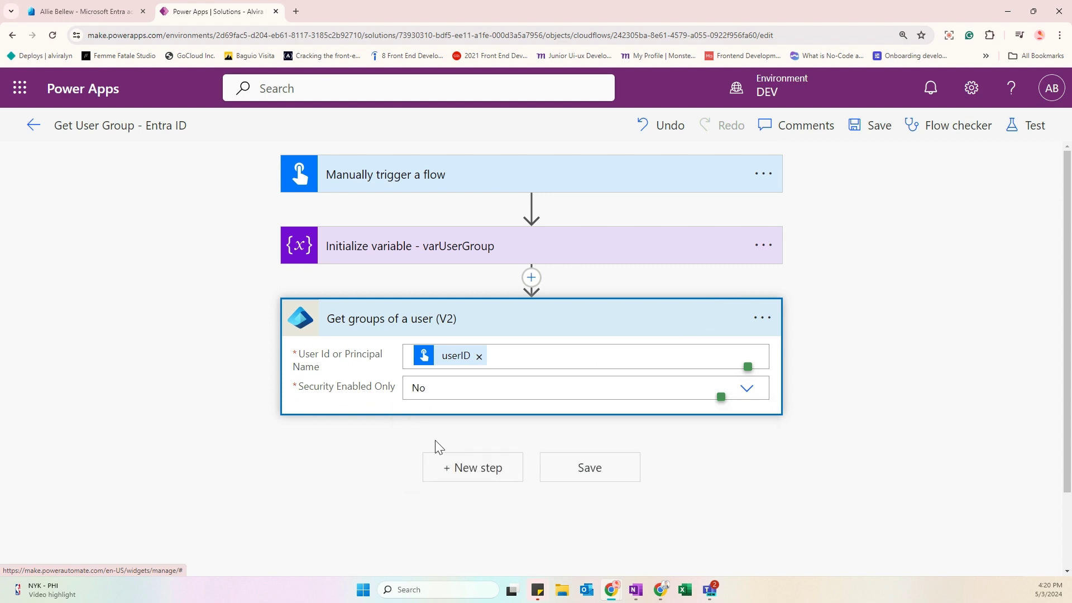
click(470, 479)
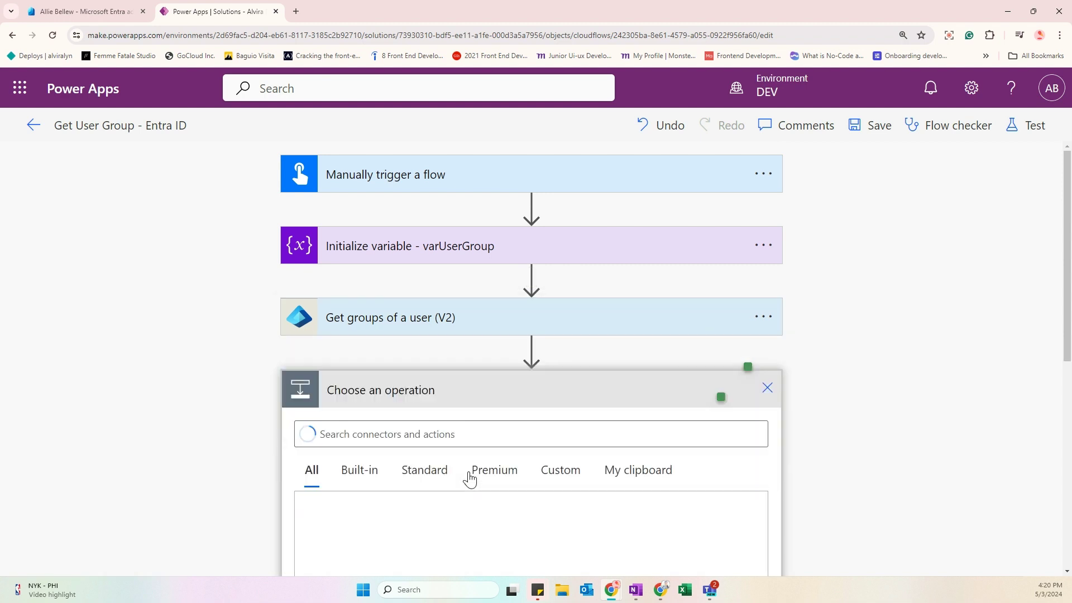
click(768, 388)
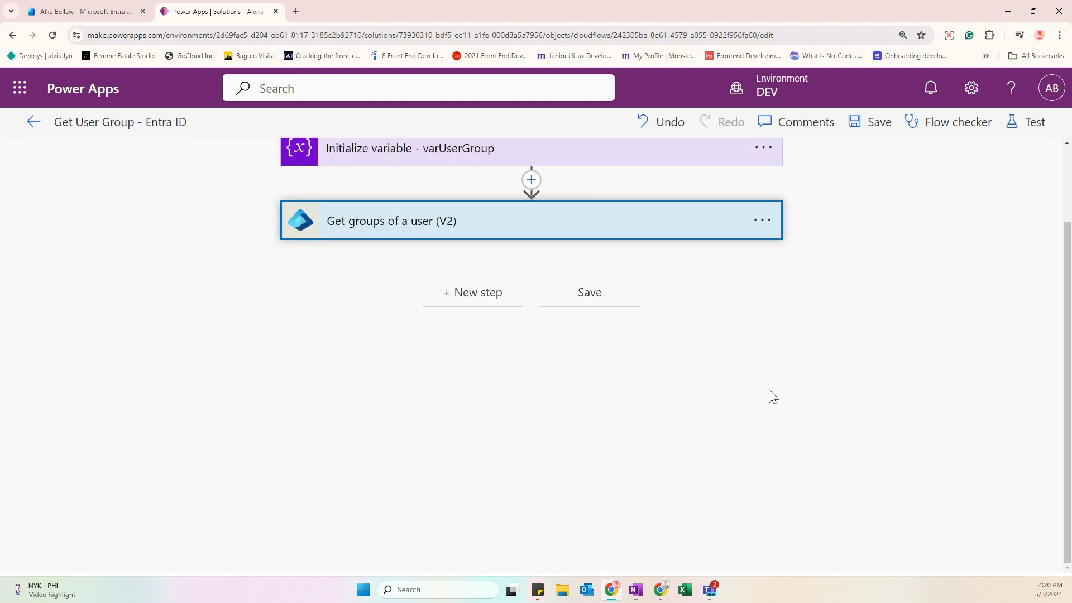
scroll(804, 398, up, 2)
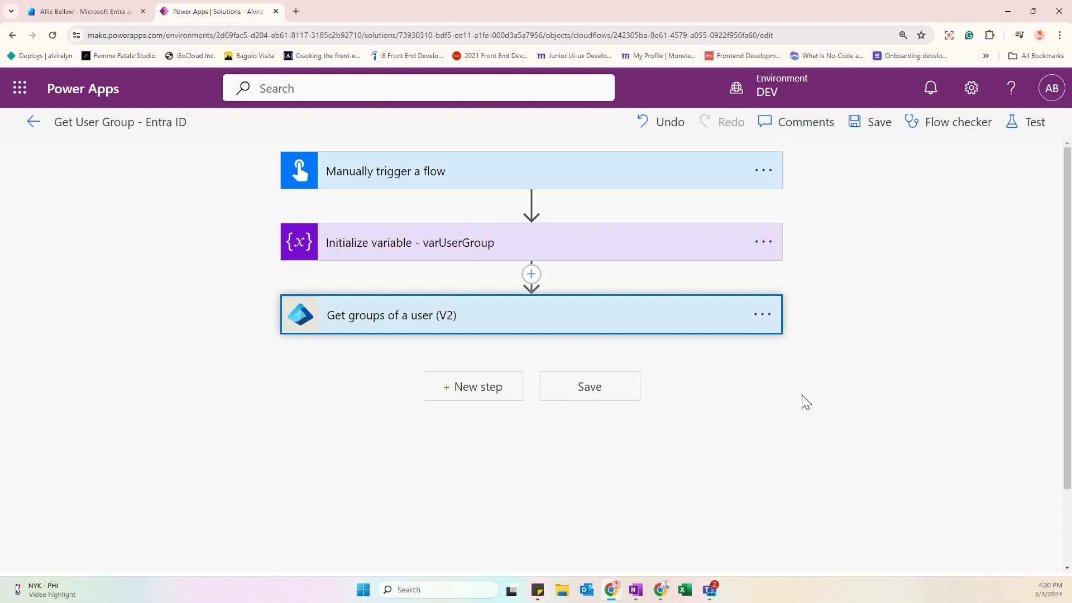
- Save the flow and start a manual test of it
click(1035, 125)
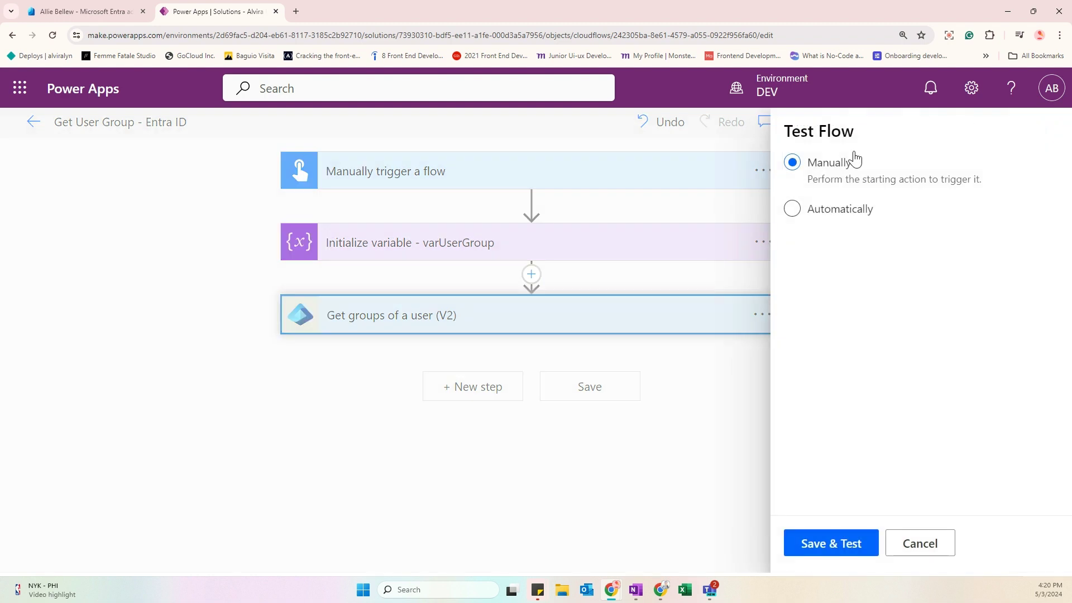
click(801, 549)
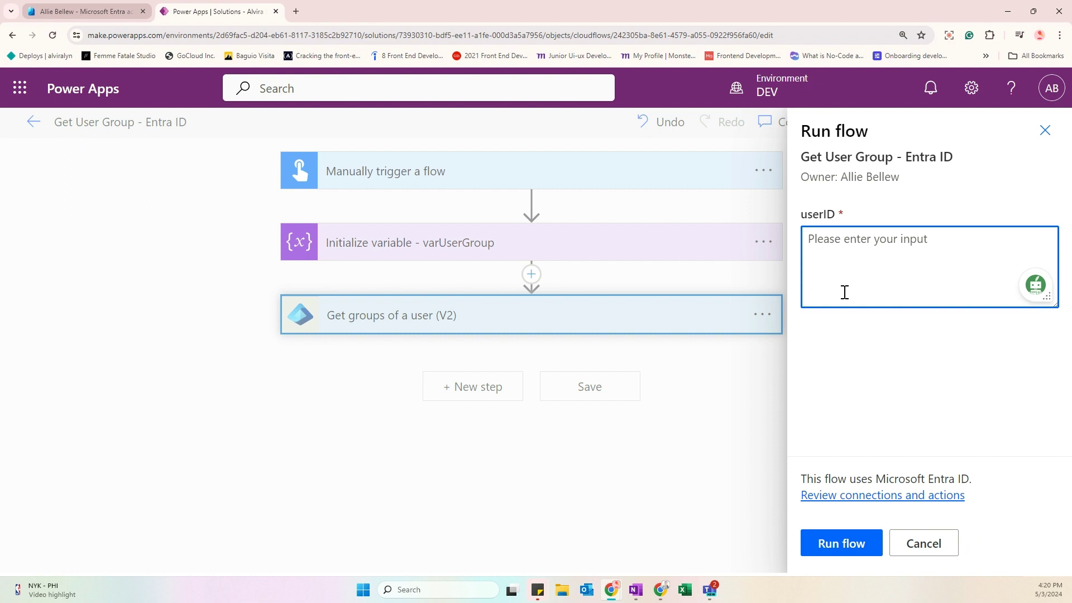
- Switch to the Microsoft Entra admin center and copy the Object ID from the signed-in user's profile under All users
click(91, 12)
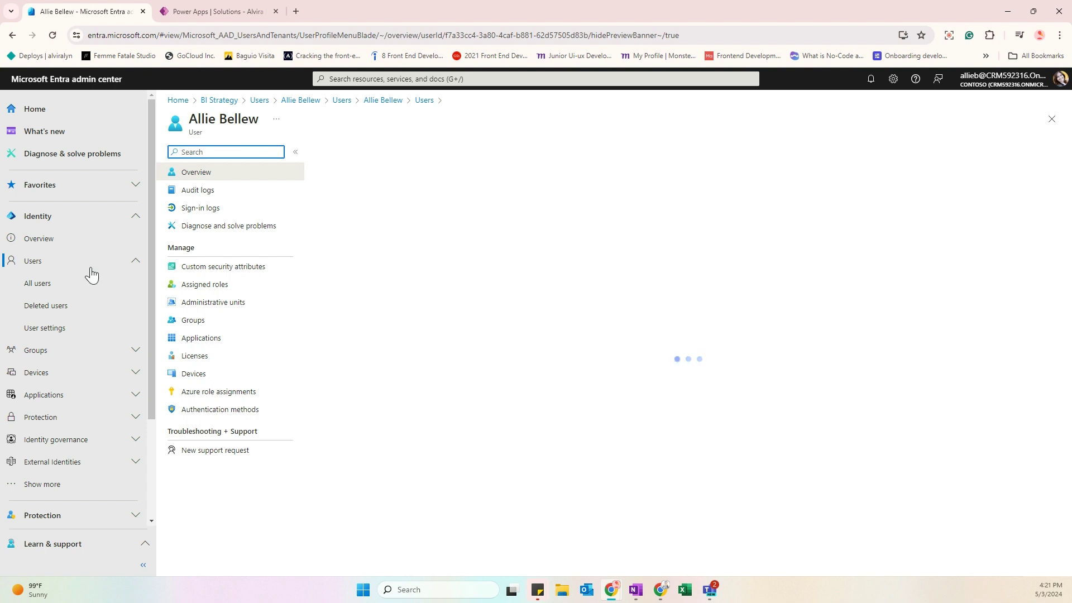
click(40, 267)
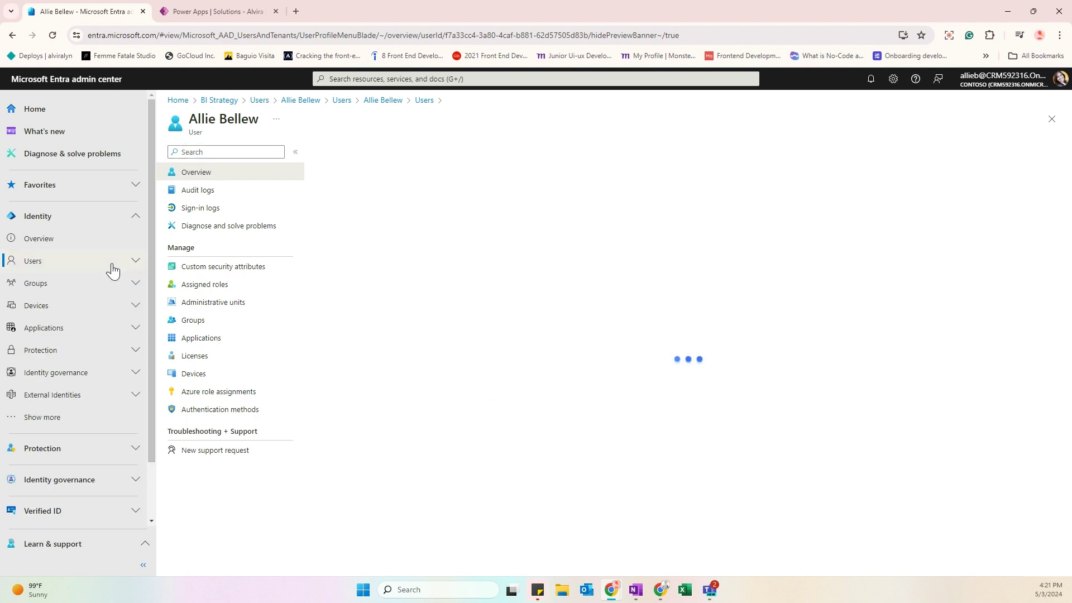
click(26, 268)
click(39, 285)
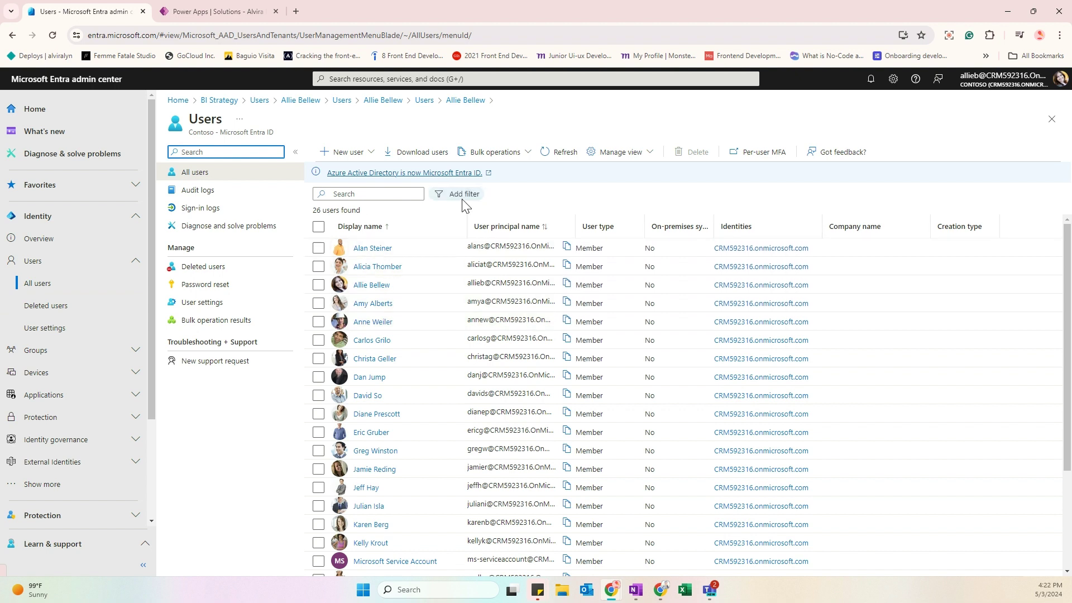
click(369, 287)
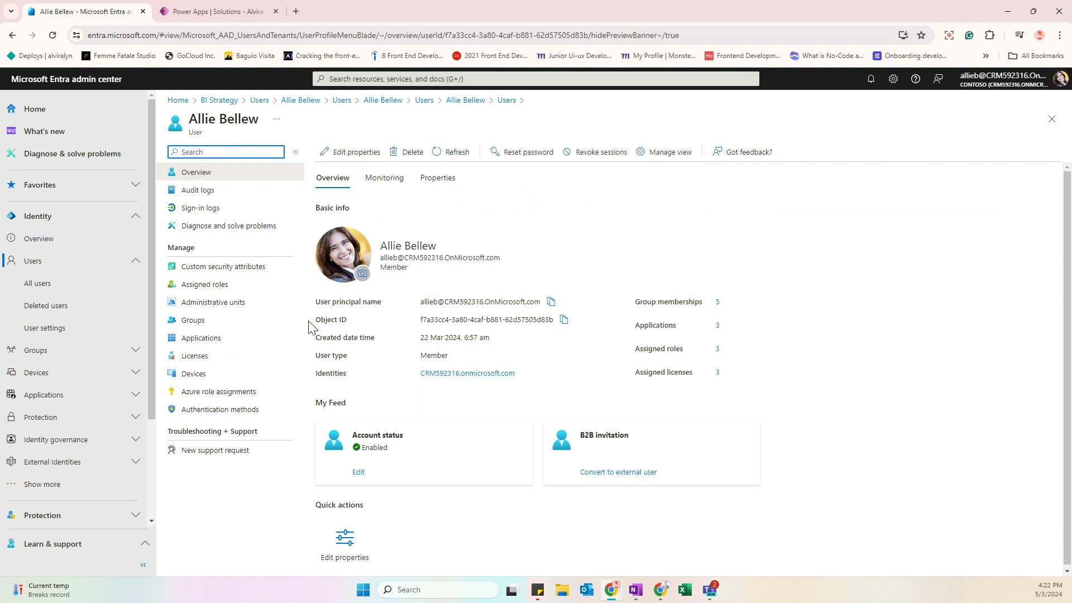
click(564, 322)
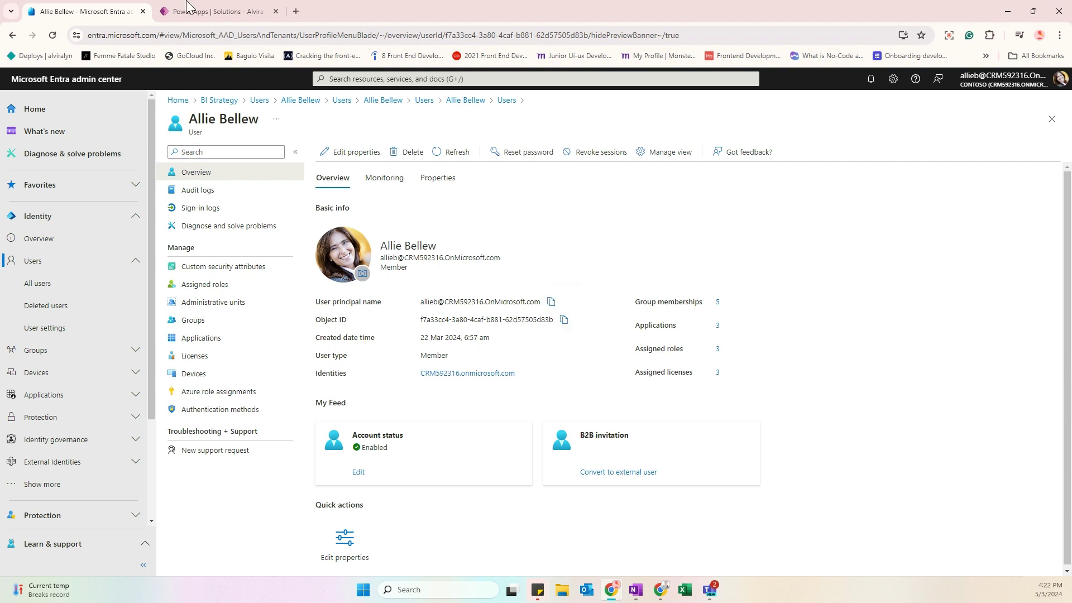
- Return to Power Apps and run the flow with the copied Object ID as the userID input
click(223, 11)
click(834, 244)
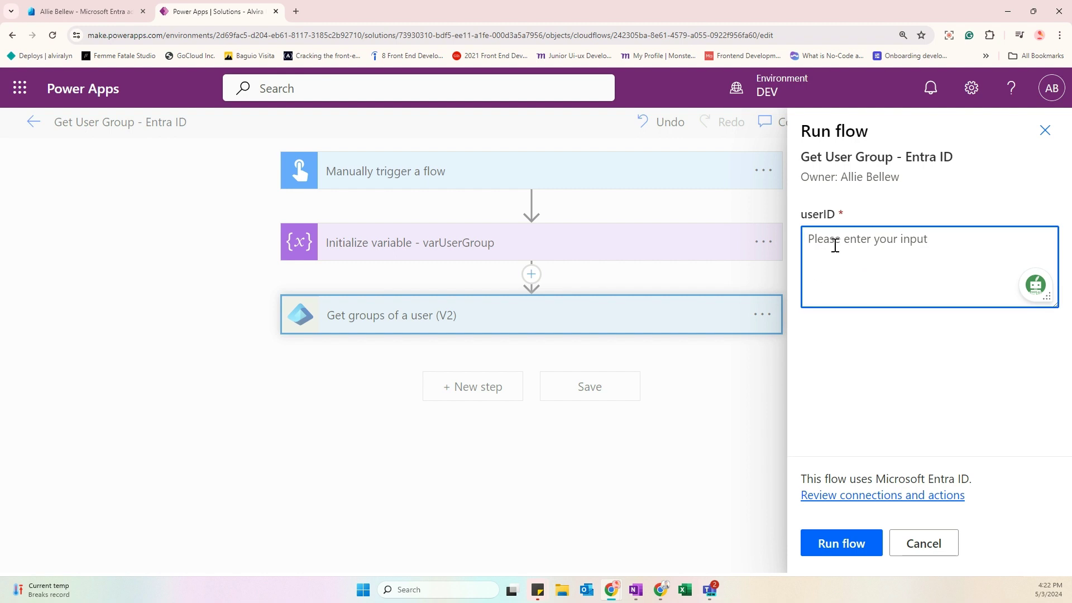
key(ctrl+v)
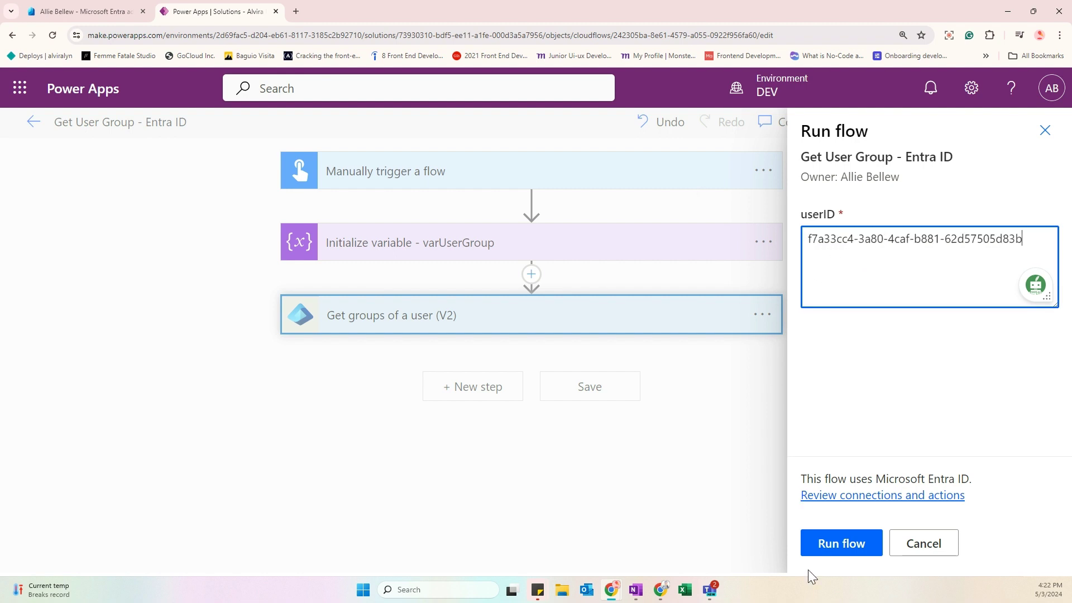
click(847, 555)
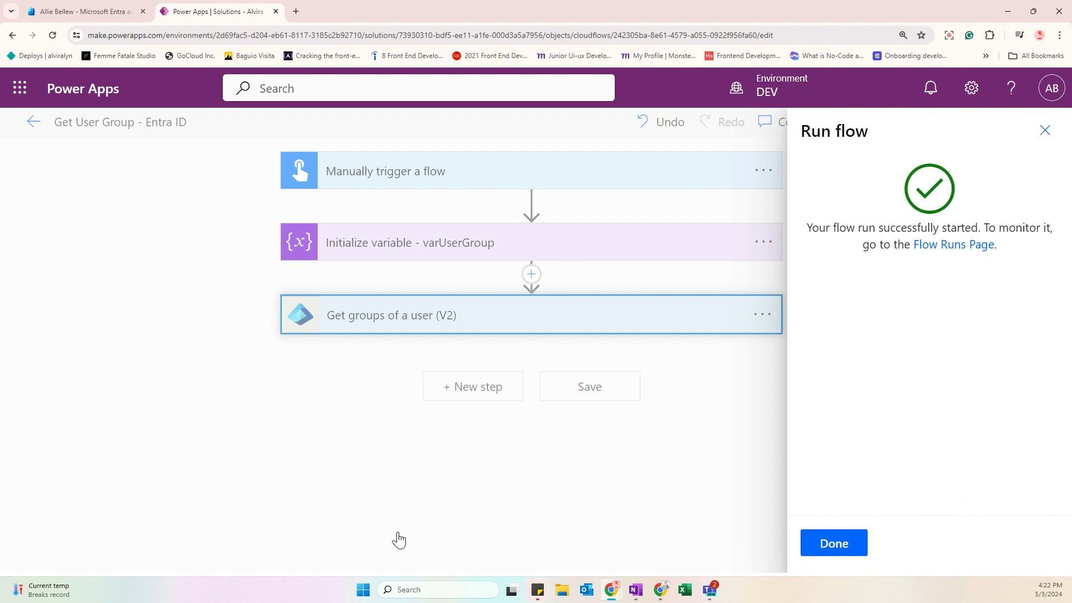
click(835, 544)
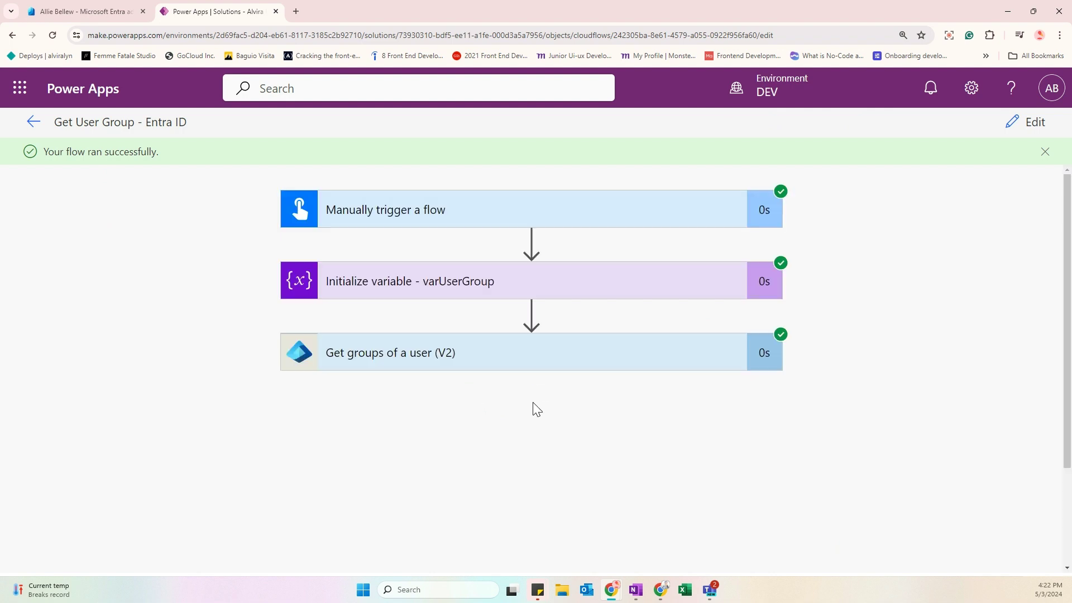
- Examine the inputs and outputs of "Get groups of a user (V2)" in the flow run
click(481, 362)
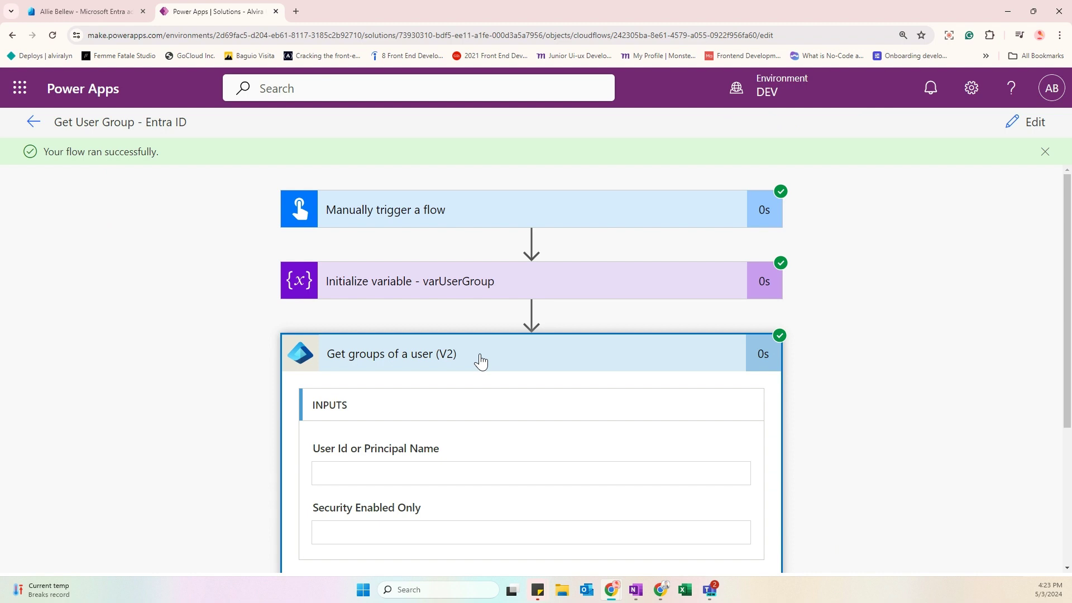
scroll(472, 452, down, 2)
scroll(472, 451, down, 2)
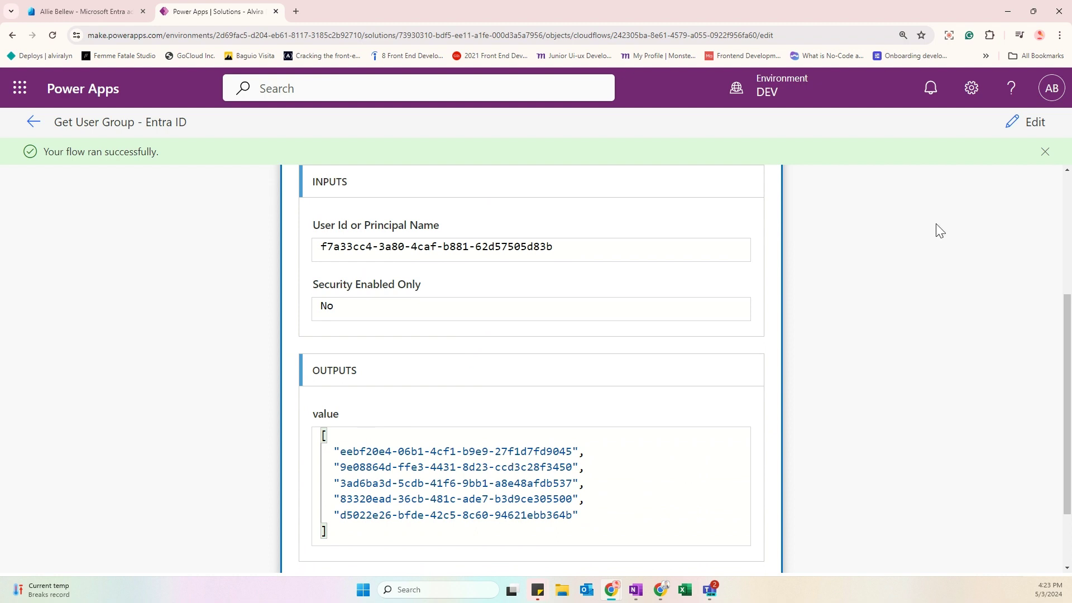
- Reopen the flow for editing and add the Microsoft Entra ID "Get group" action after "Get groups of a user (V2)"
click(1024, 130)
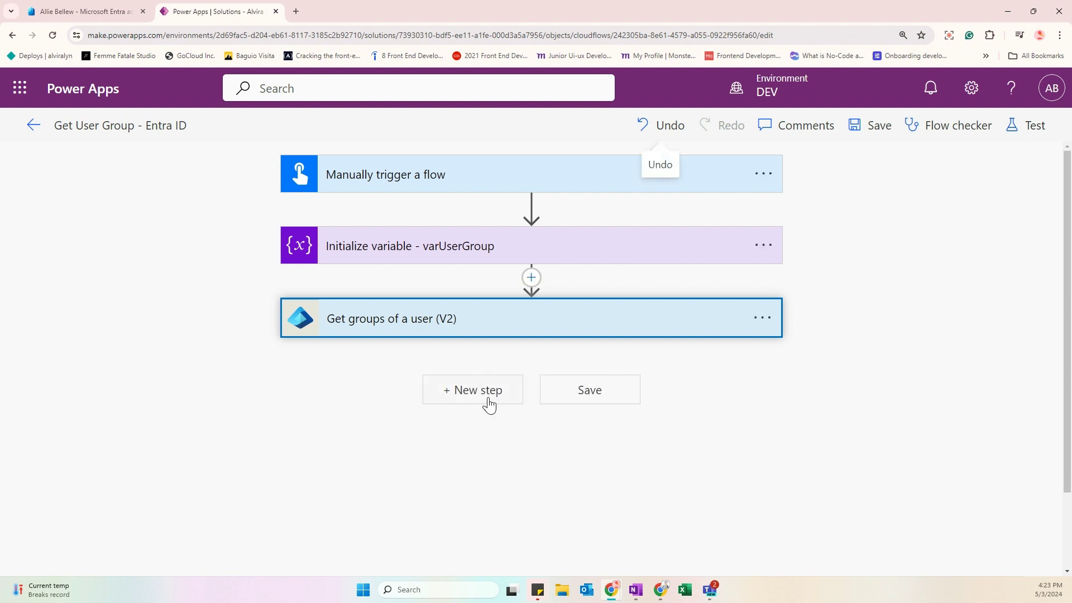
click(489, 405)
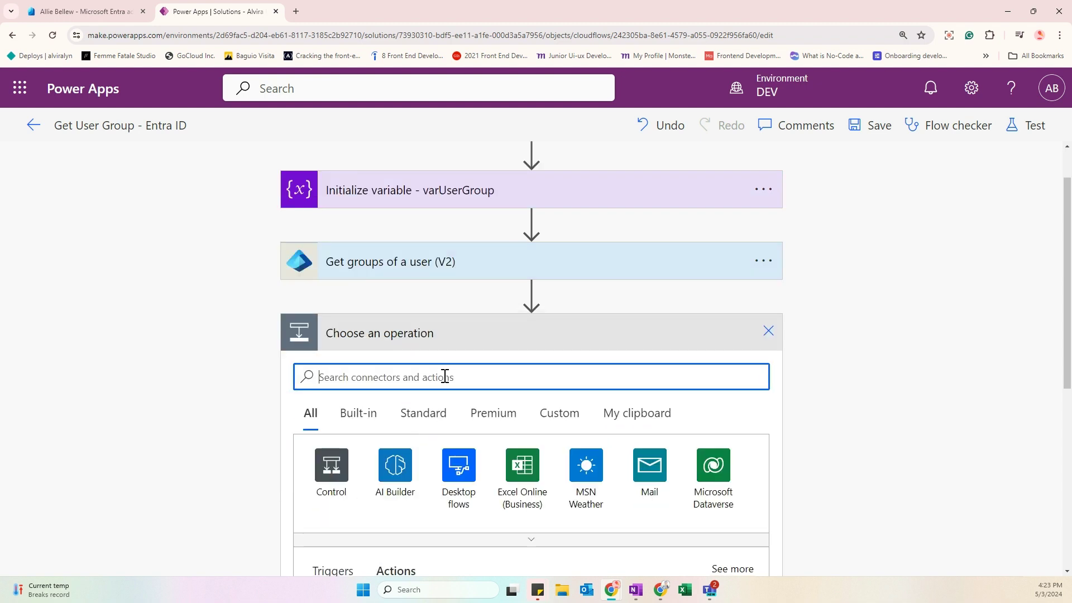
text(get)
key(BackSpace)
key(BackSpace)
key(BackSpace)
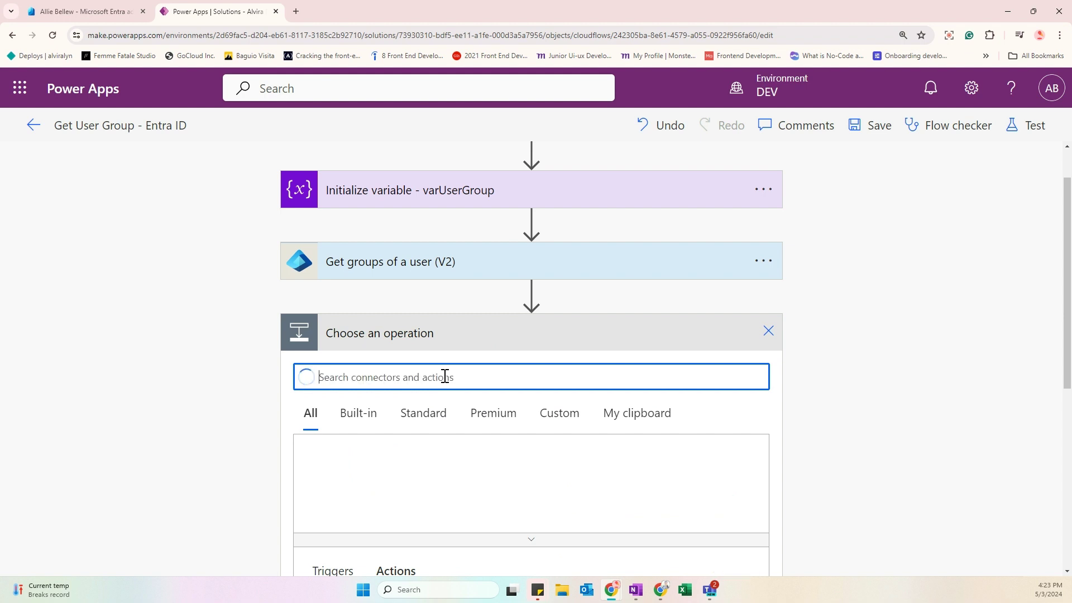
text(entra)
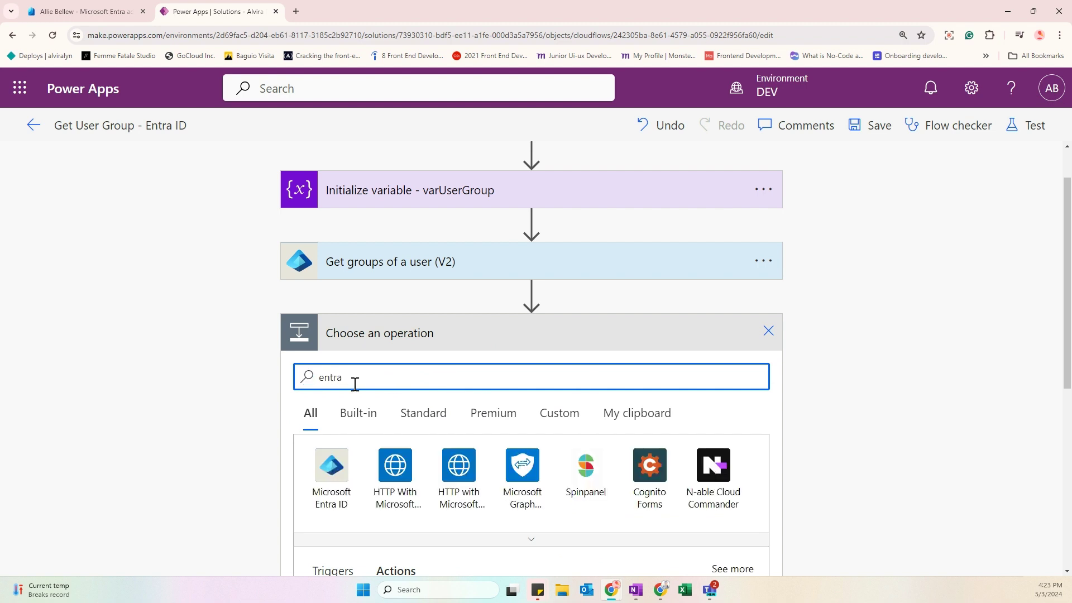
scroll(242, 413, down, 3)
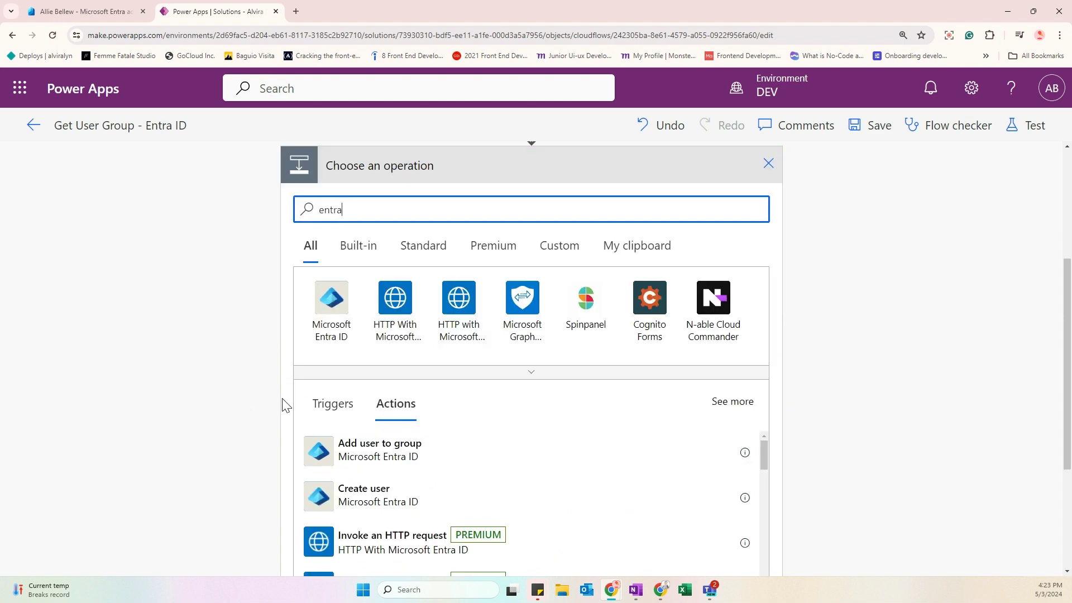
scroll(494, 457, down, 3)
scroll(495, 457, down, 4)
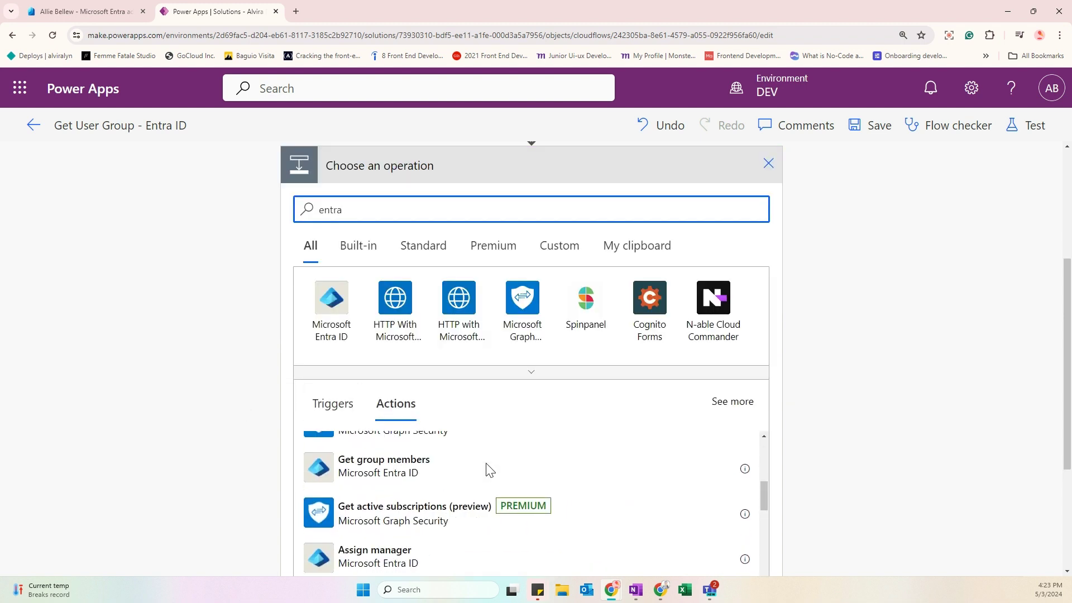
scroll(490, 470, down, 2)
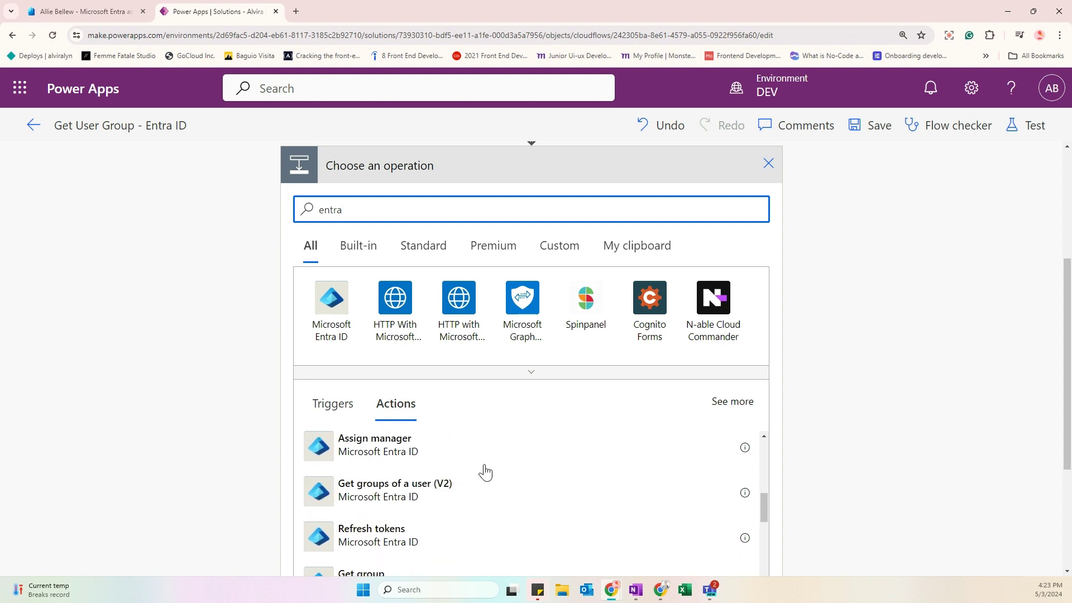
scroll(484, 471, down, 1)
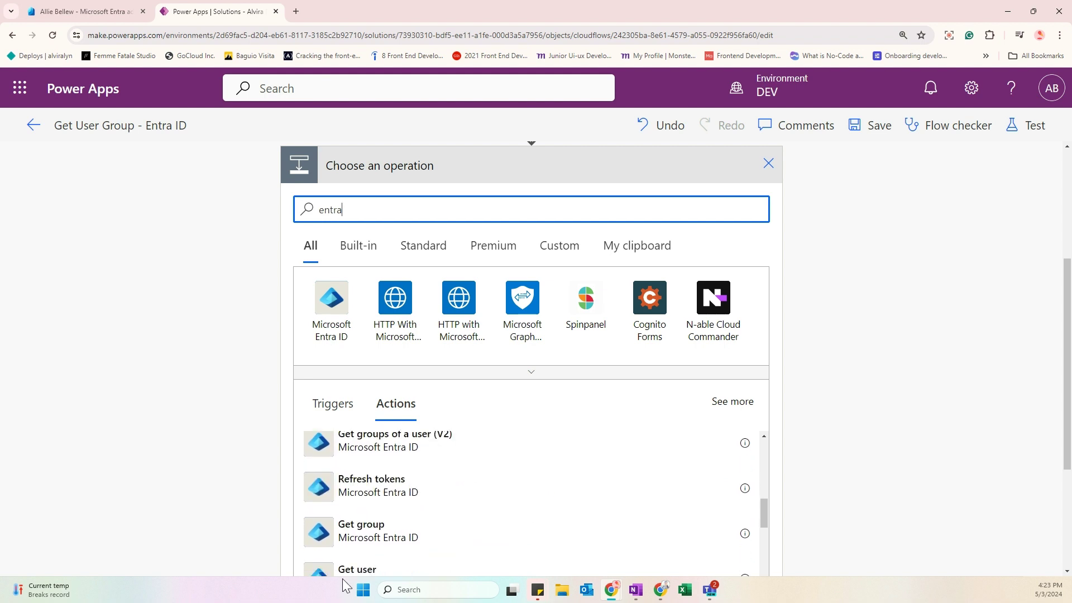
click(364, 532)
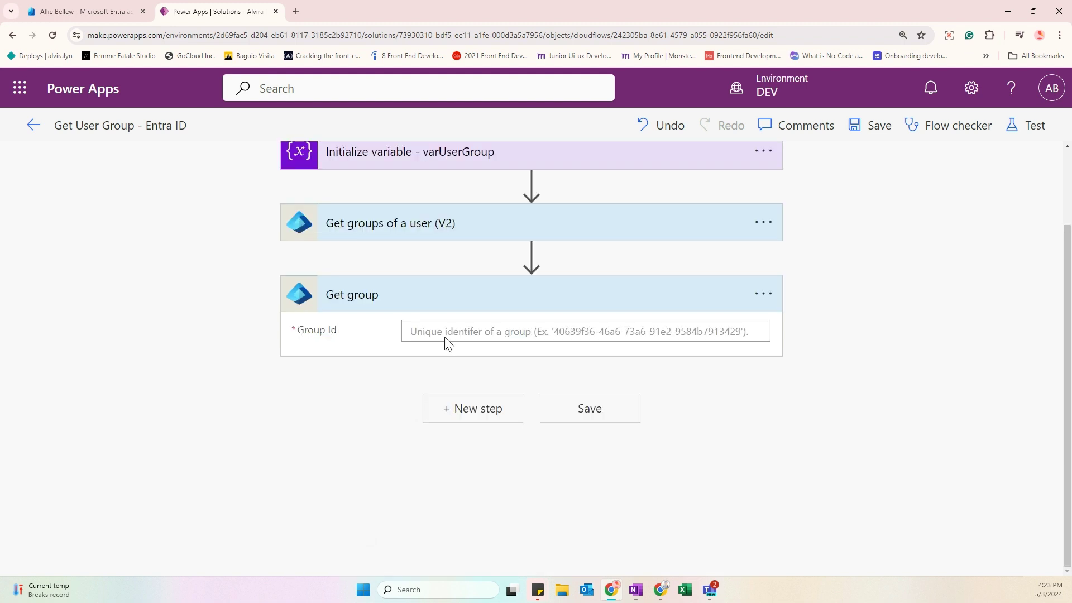
- Set the Group Id of "Get group" to the Member Group Id output of "Get groups of a user (V2)"
click(452, 329)
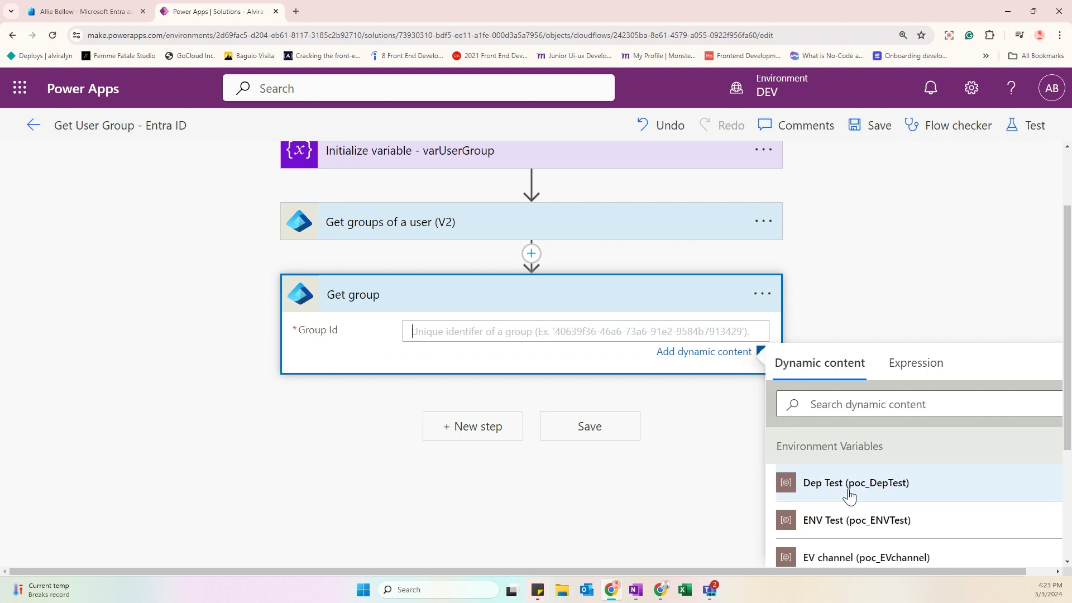
scroll(782, 481, down, 3)
scroll(763, 477, down, 5)
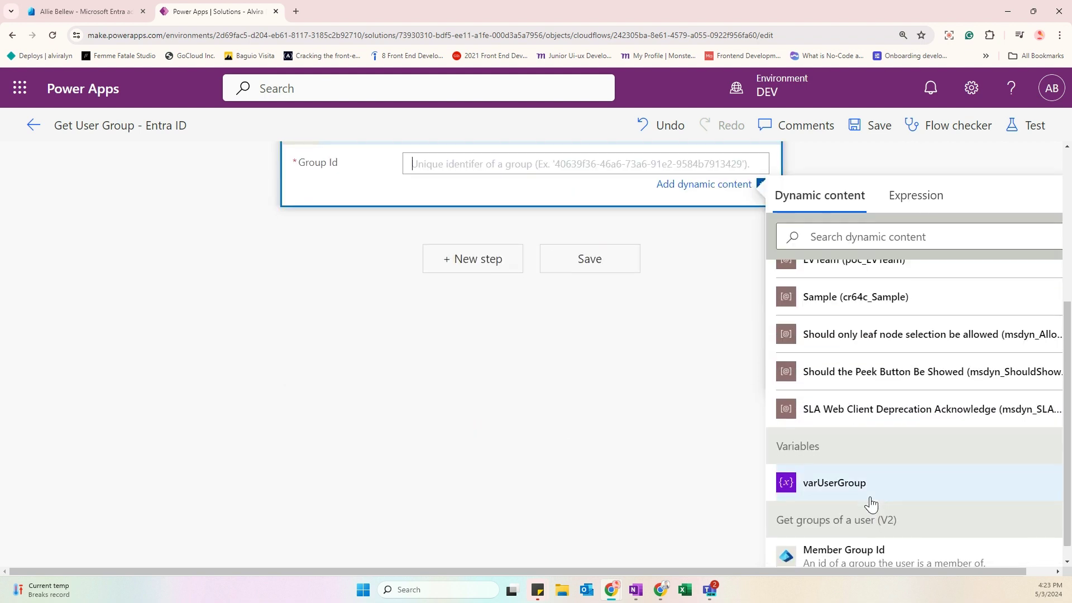
scroll(872, 504, down, 1)
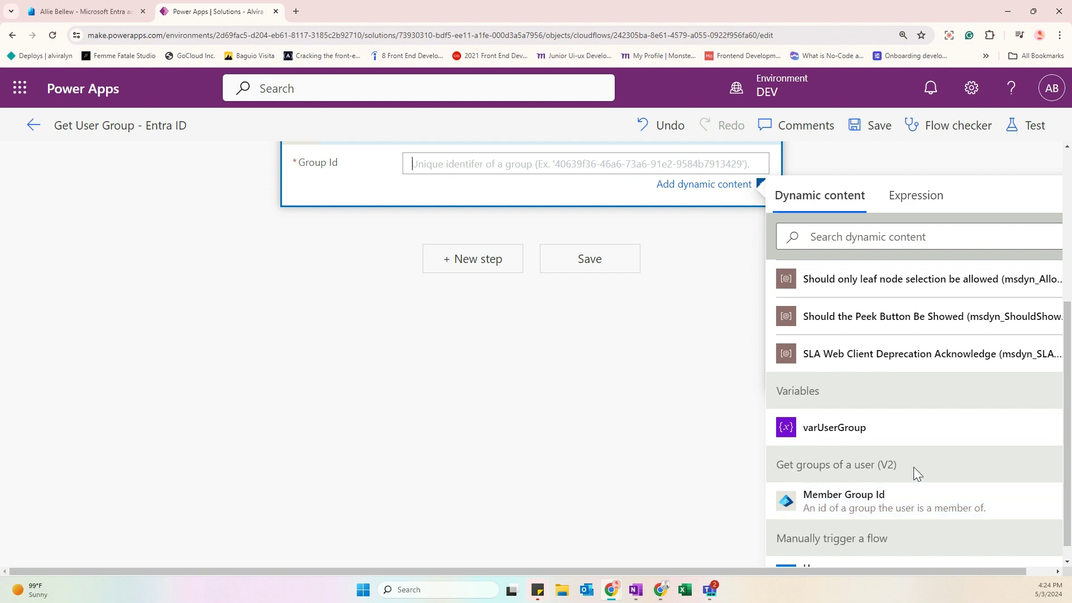
click(875, 512)
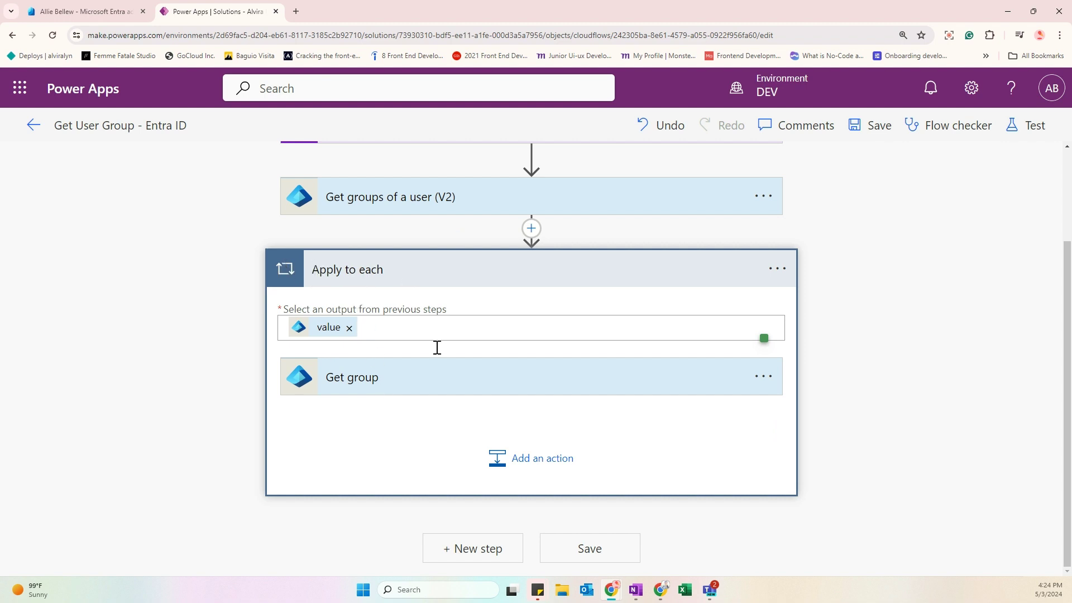
- Add a "Set variable" action after "Get group" inside the "Apply to each" loop and choose varUserGroup as its variable
click(530, 471)
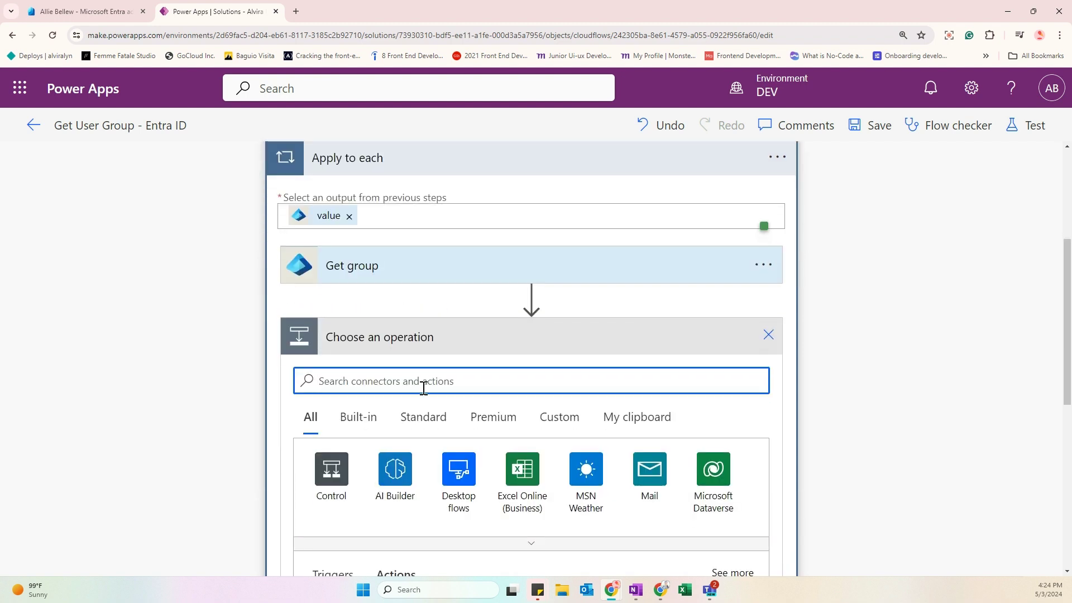
text(var)
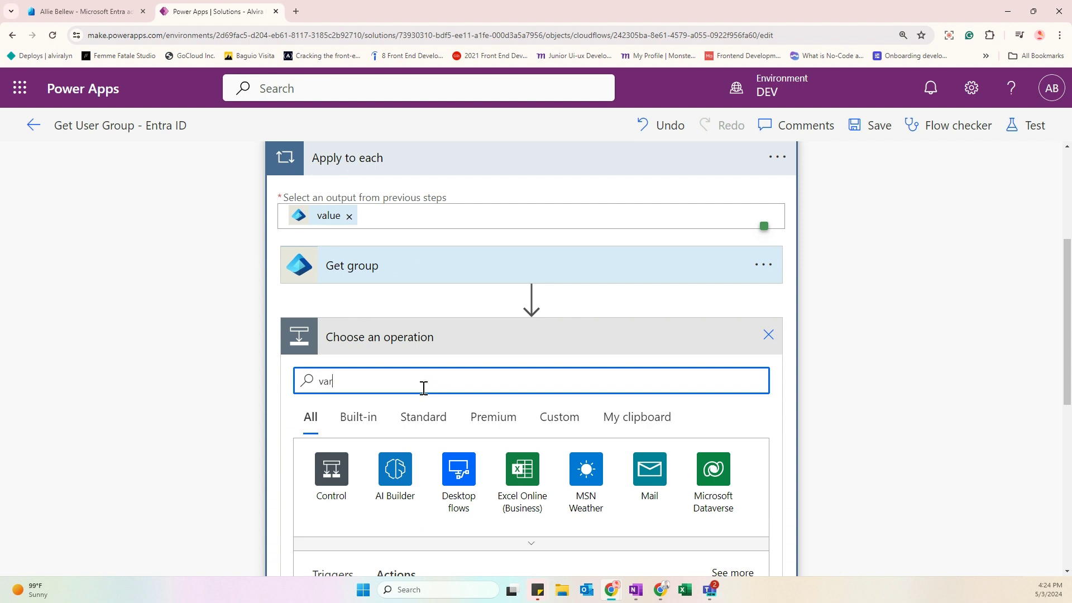
text(iable)
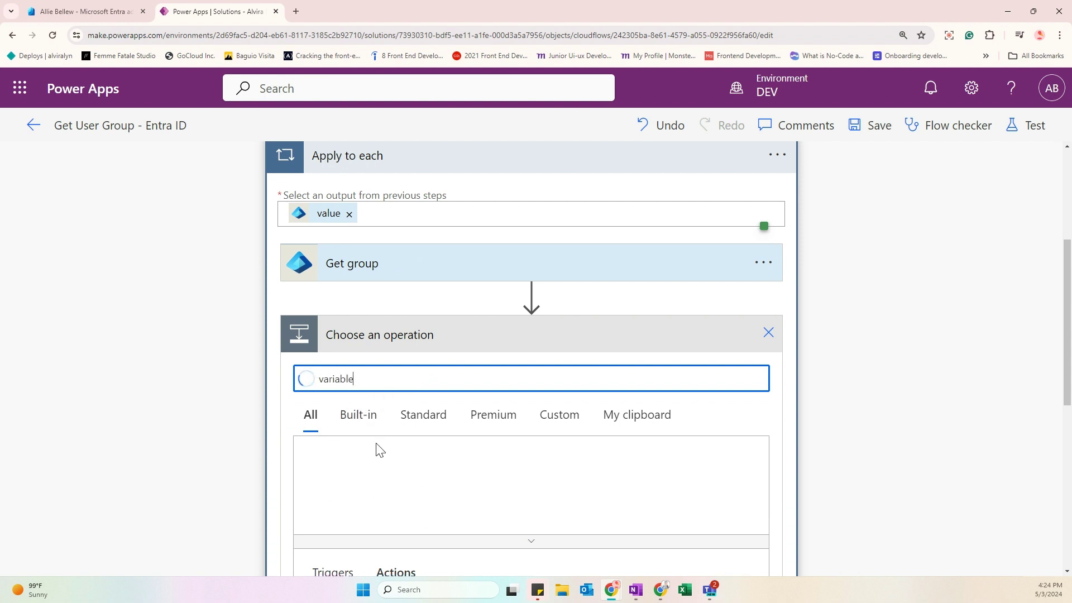
scroll(376, 447, down, 2)
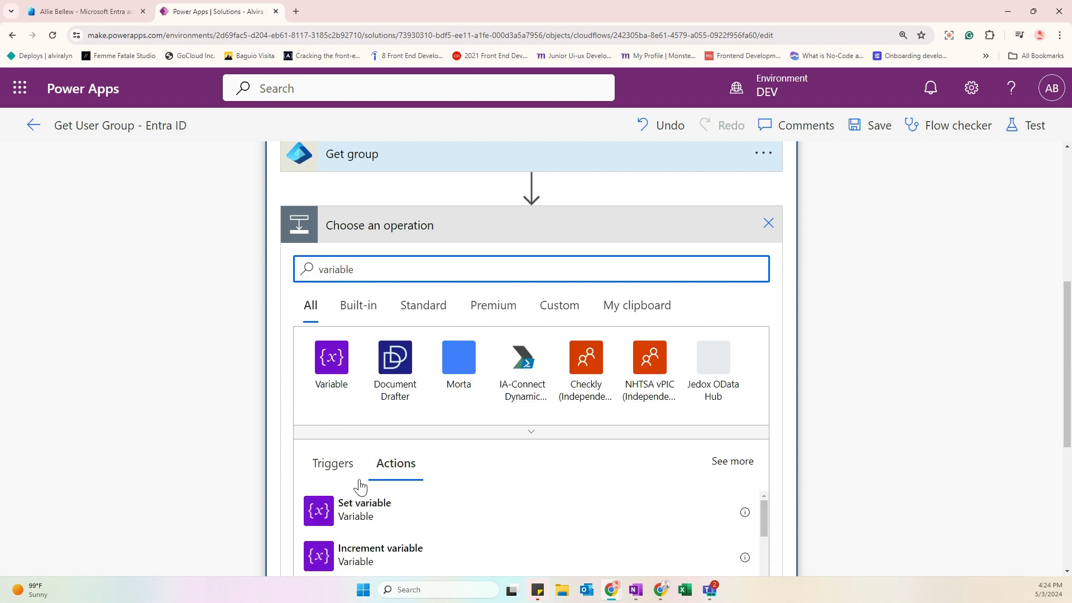
click(394, 525)
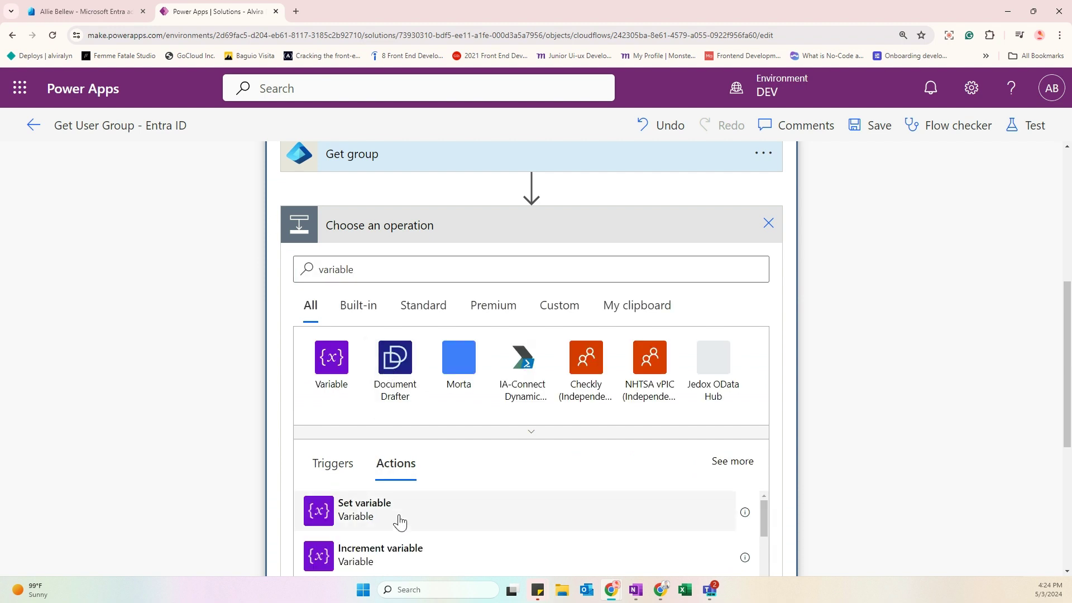
scroll(399, 514, down, 1)
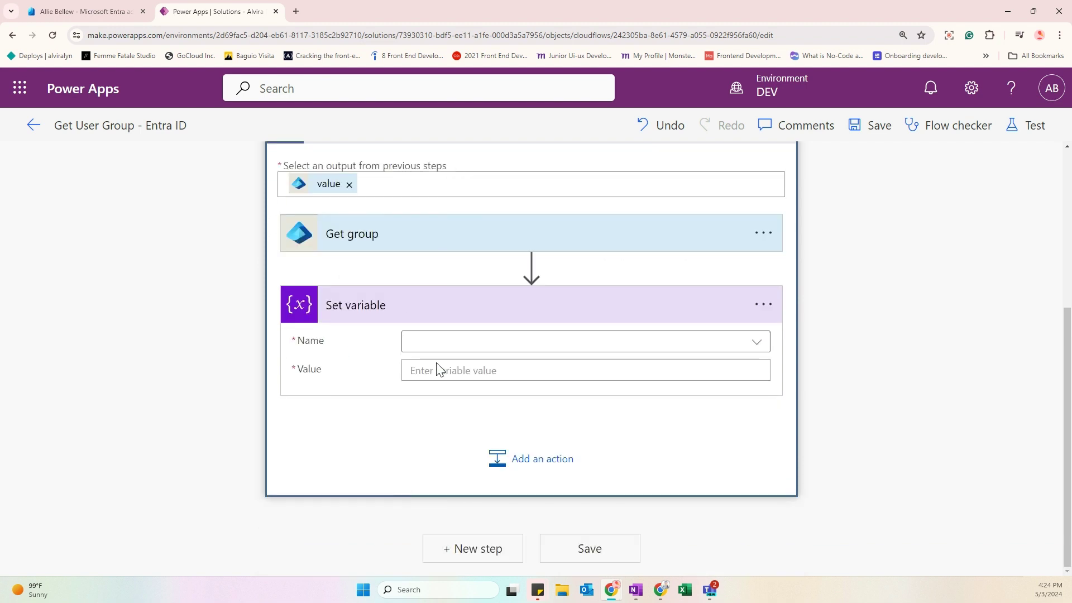
click(541, 346)
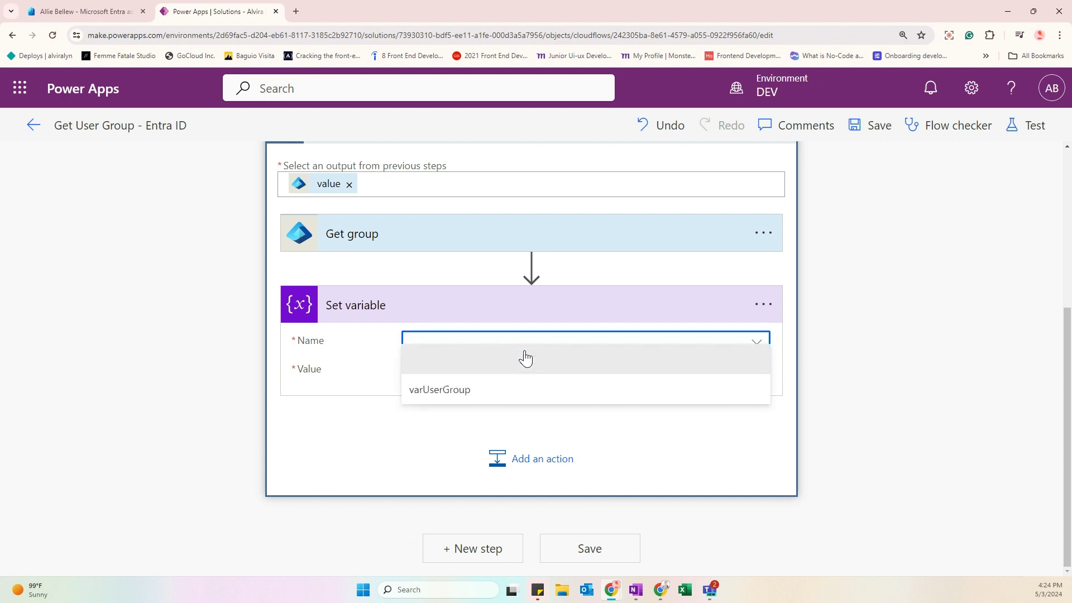
click(464, 350)
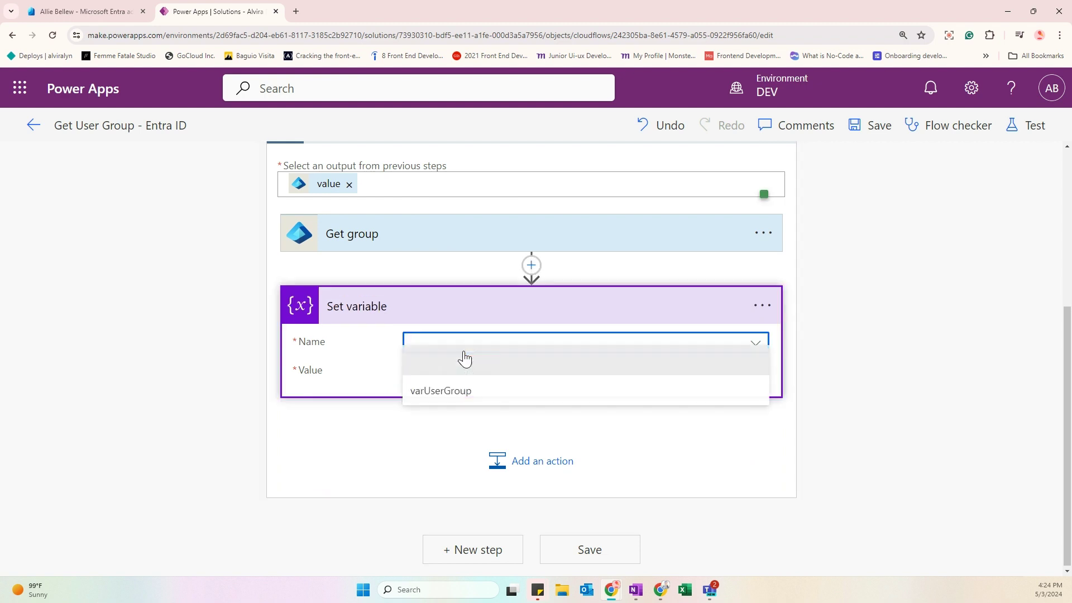
click(445, 393)
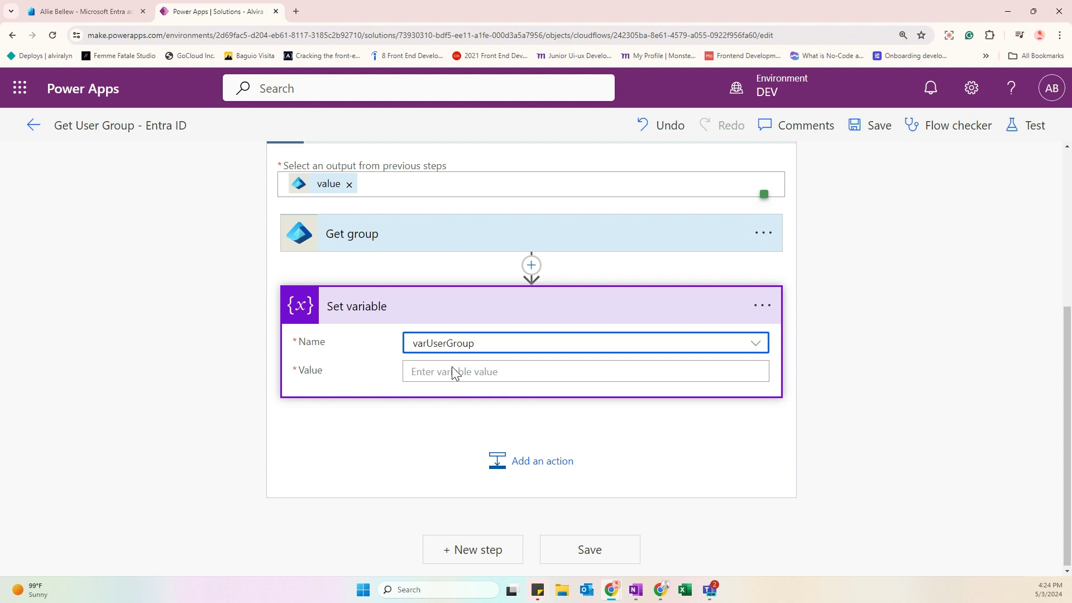
- Set the value of the "Set variable" action to the Display Name output of "Get group"
click(452, 373)
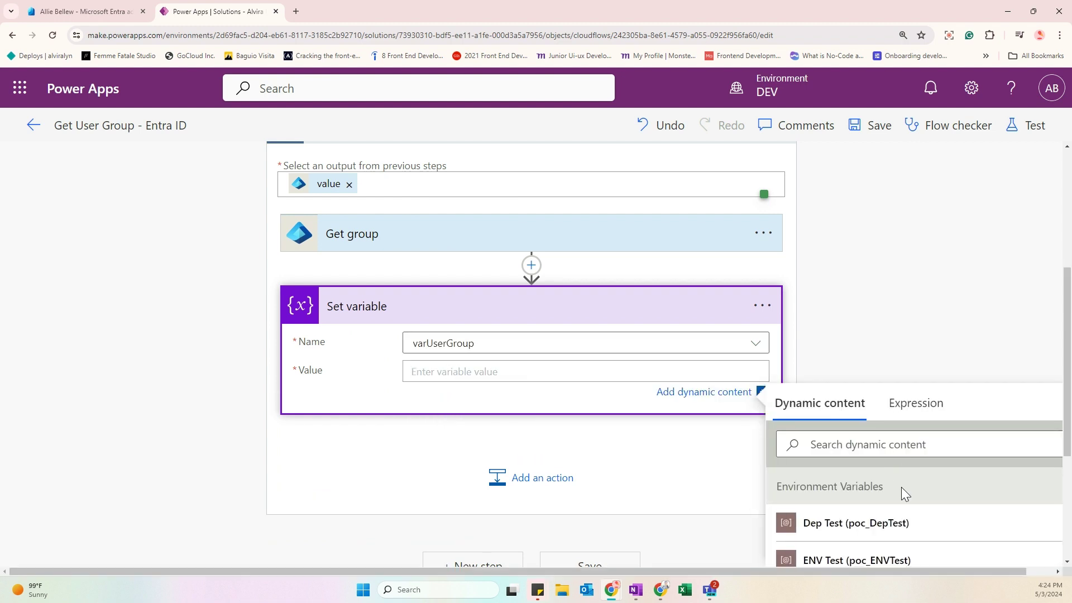
scroll(901, 488, down, 5)
scroll(876, 508, down, 5)
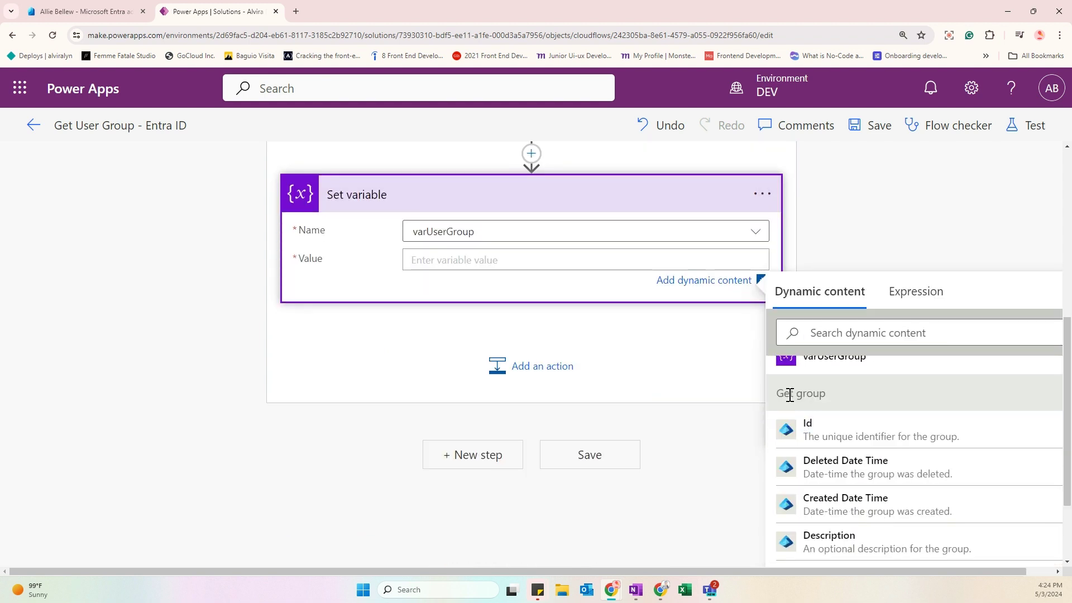
scroll(559, 363, up, 3)
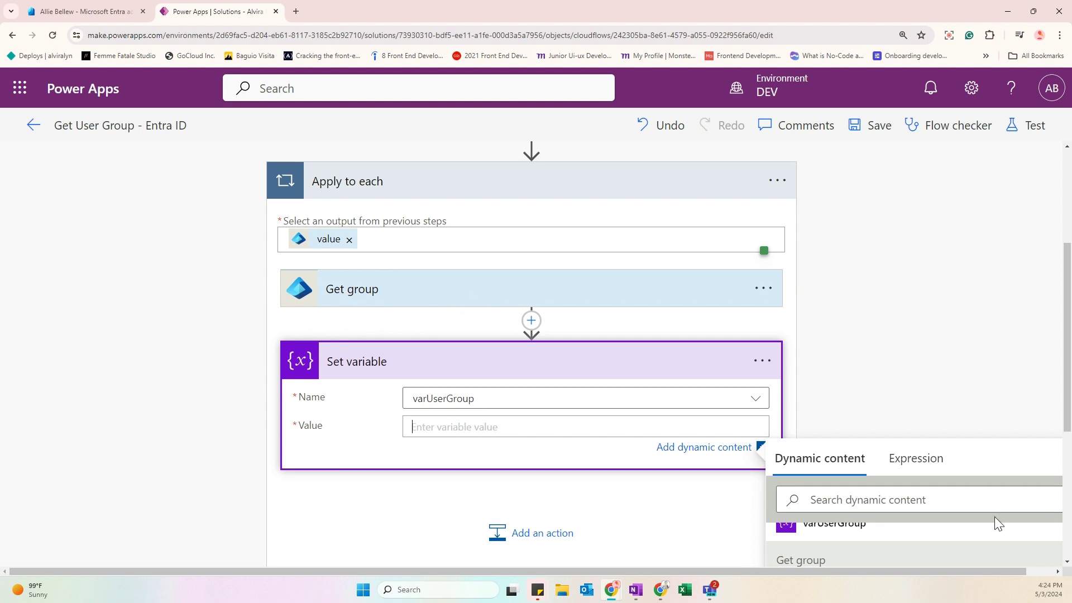
scroll(1000, 517, down, 3)
scroll(850, 512, down, 2)
scroll(850, 512, down, 1)
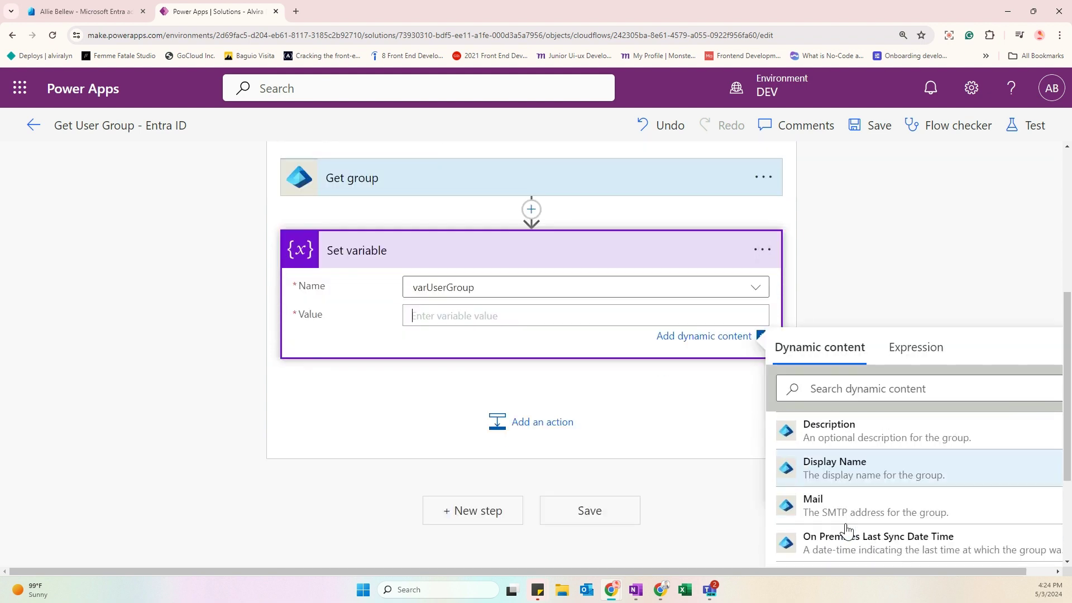
click(851, 472)
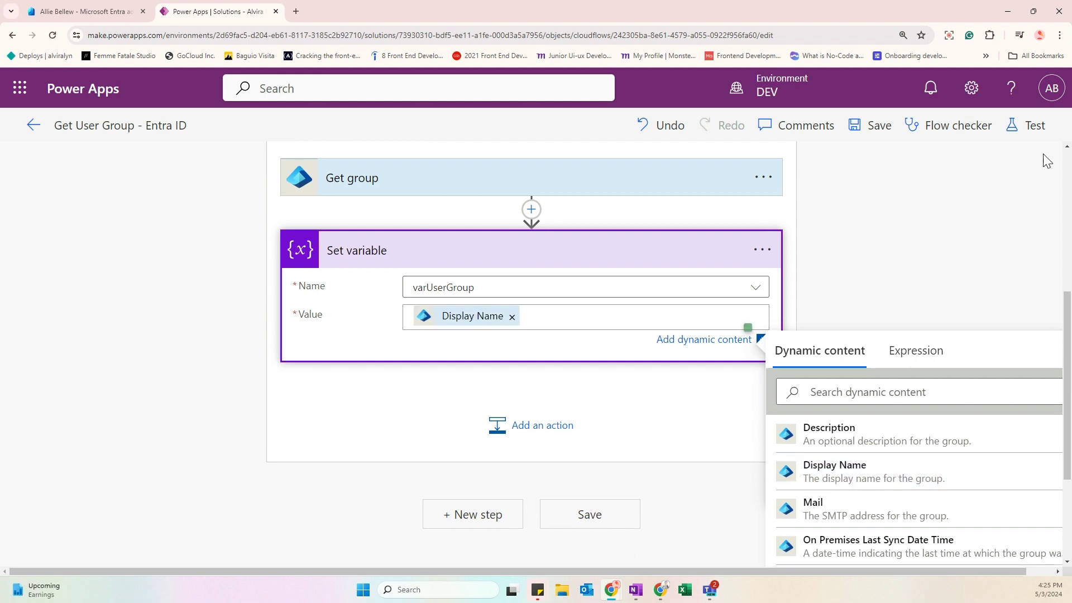
- Save the flow and test it automatically with the trigger of the most recent successful run
click(1026, 132)
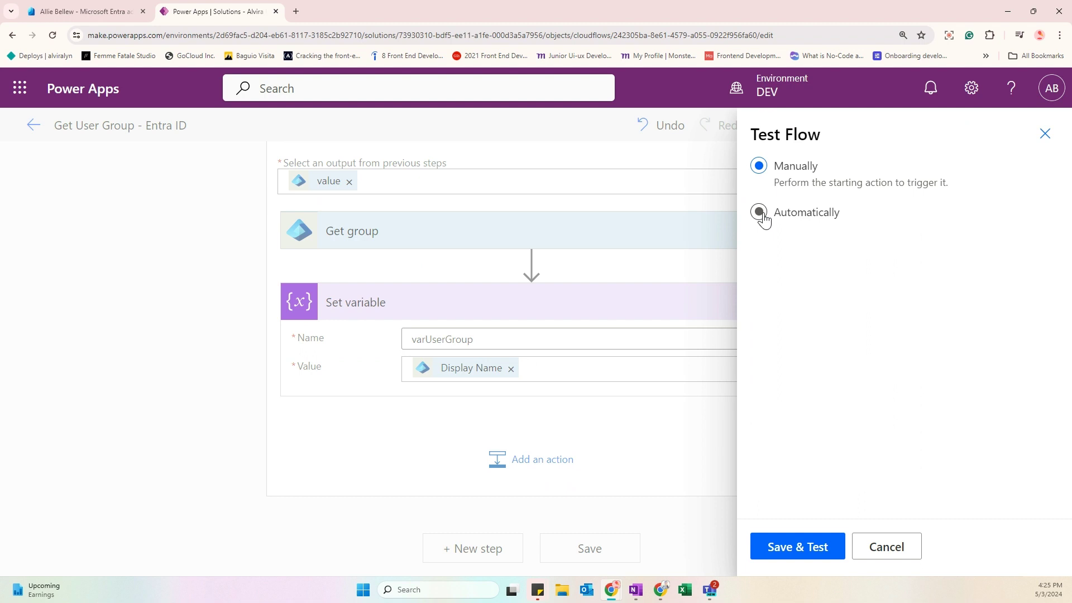
click(761, 213)
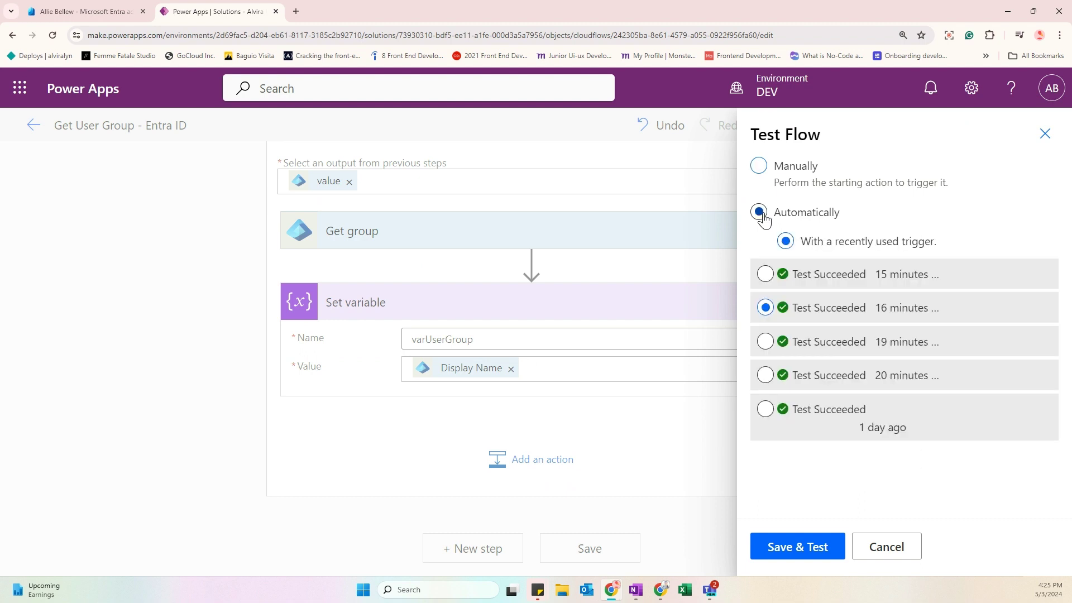
click(767, 275)
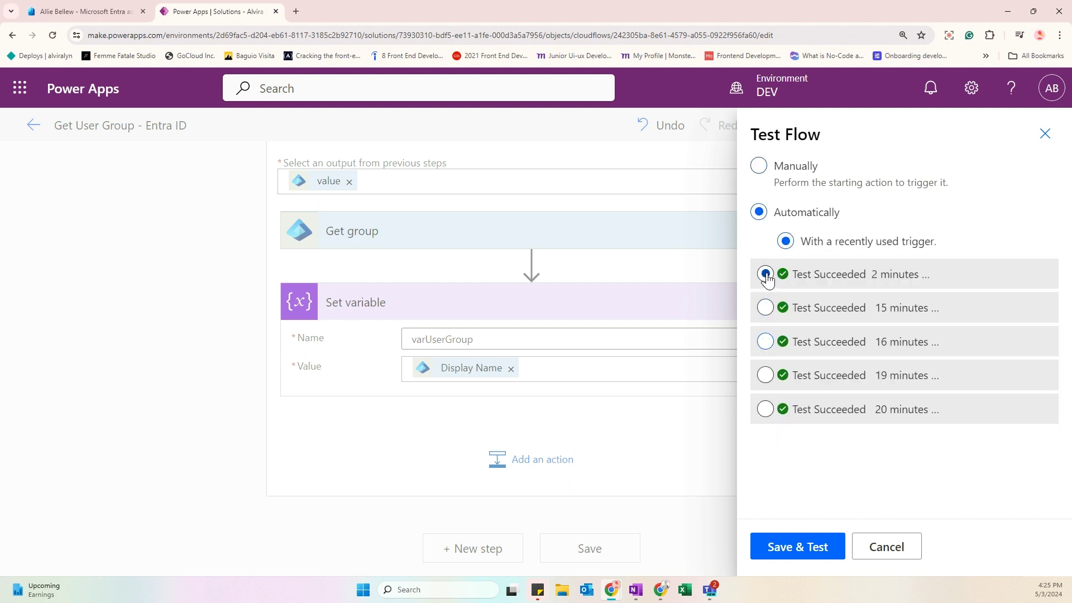
click(807, 549)
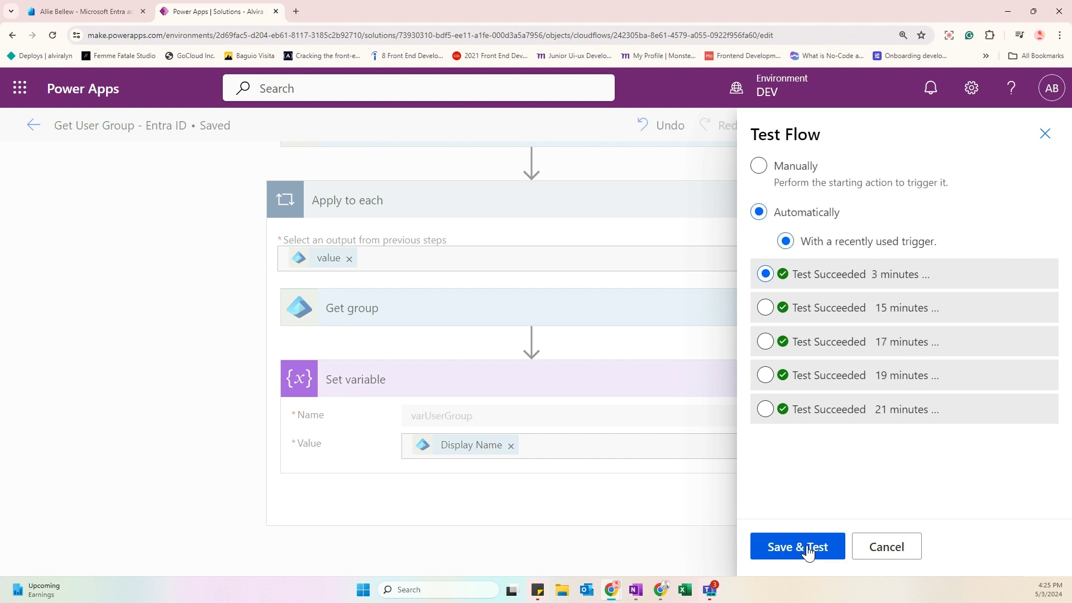
click(797, 547)
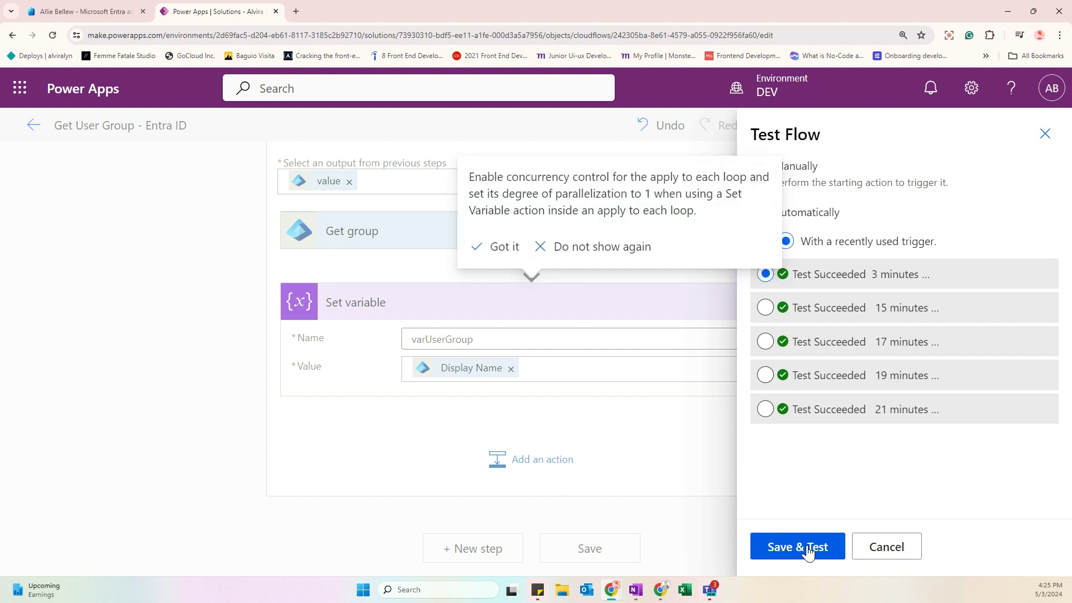
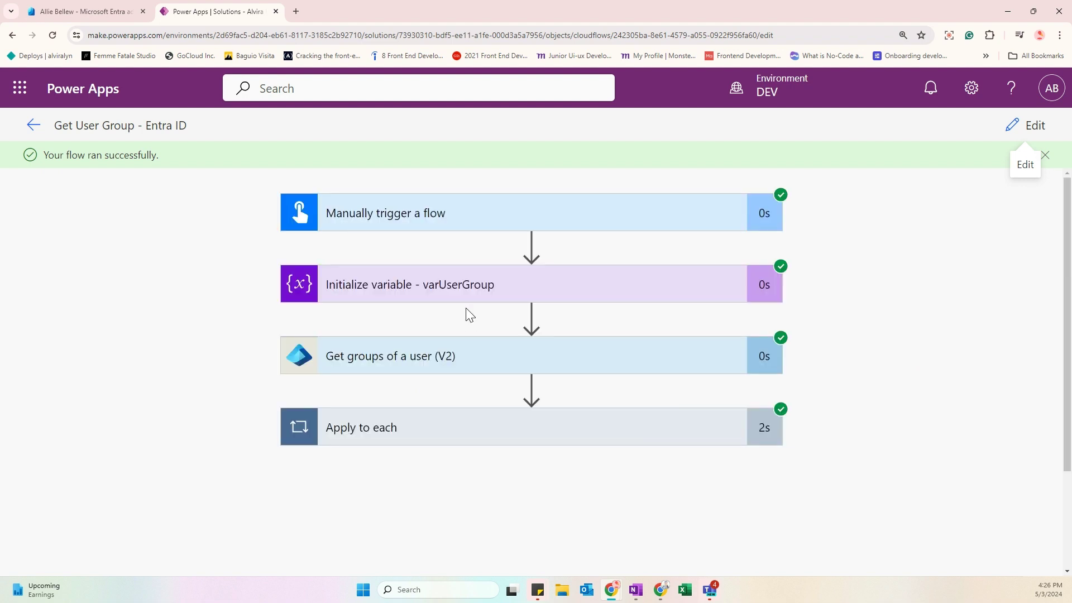
- Examine the trigger's userID output and the name and type inputs of "Initialize variable - varUserGroup" in the flow run
click(385, 220)
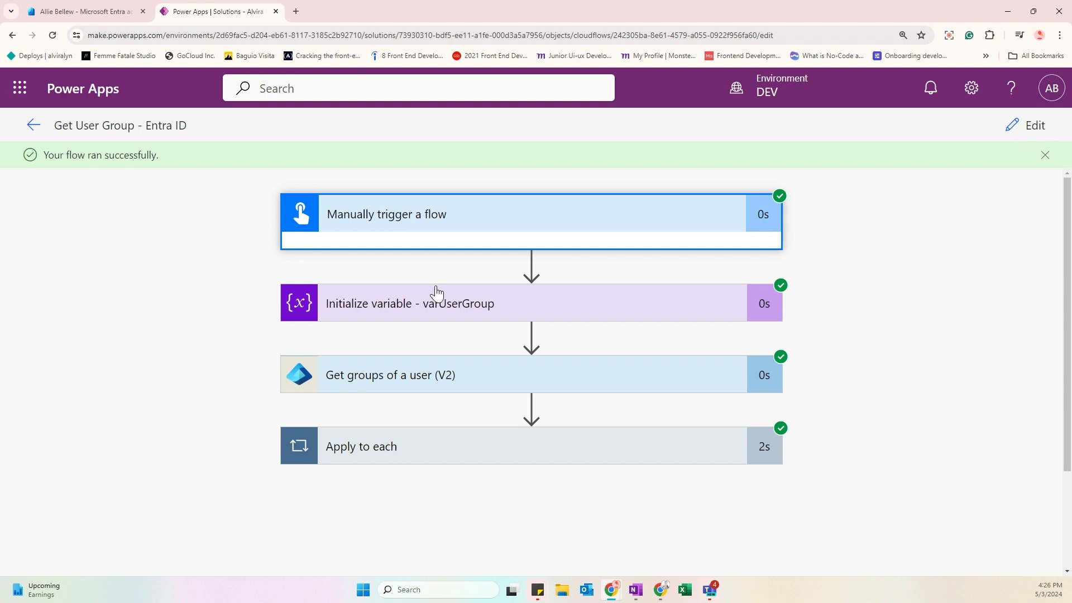
scroll(436, 290, down, 3)
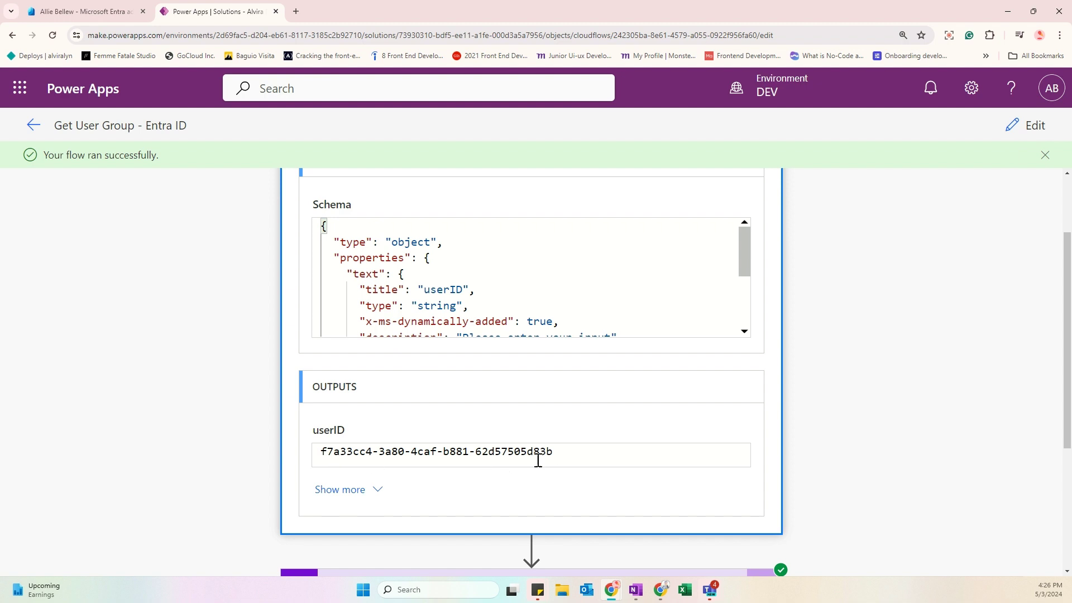
scroll(199, 447, down, 2)
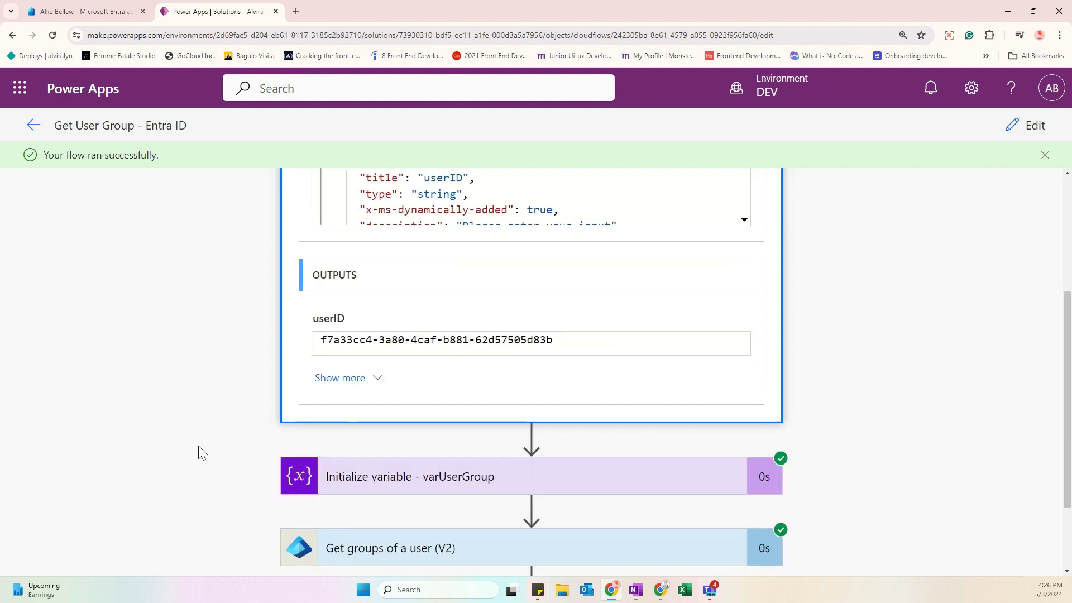
scroll(290, 447, down, 2)
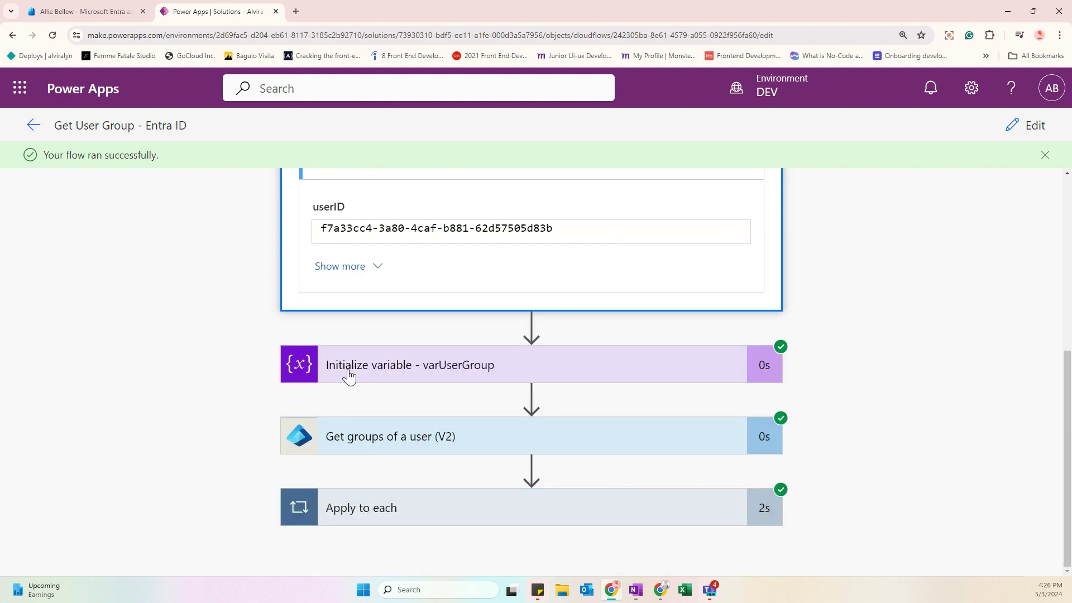
click(435, 377)
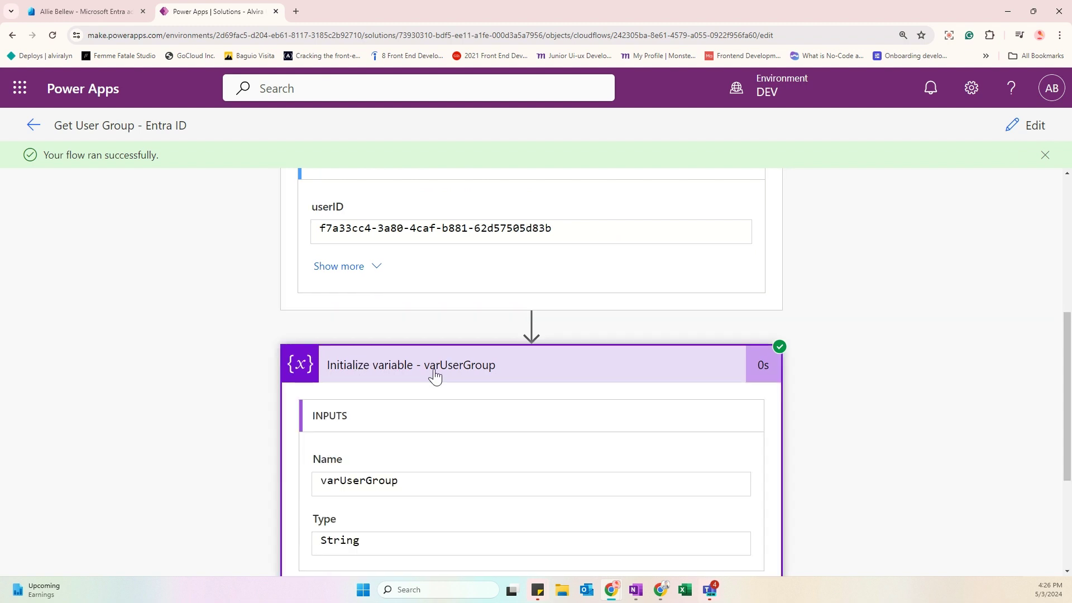
scroll(391, 402, down, 2)
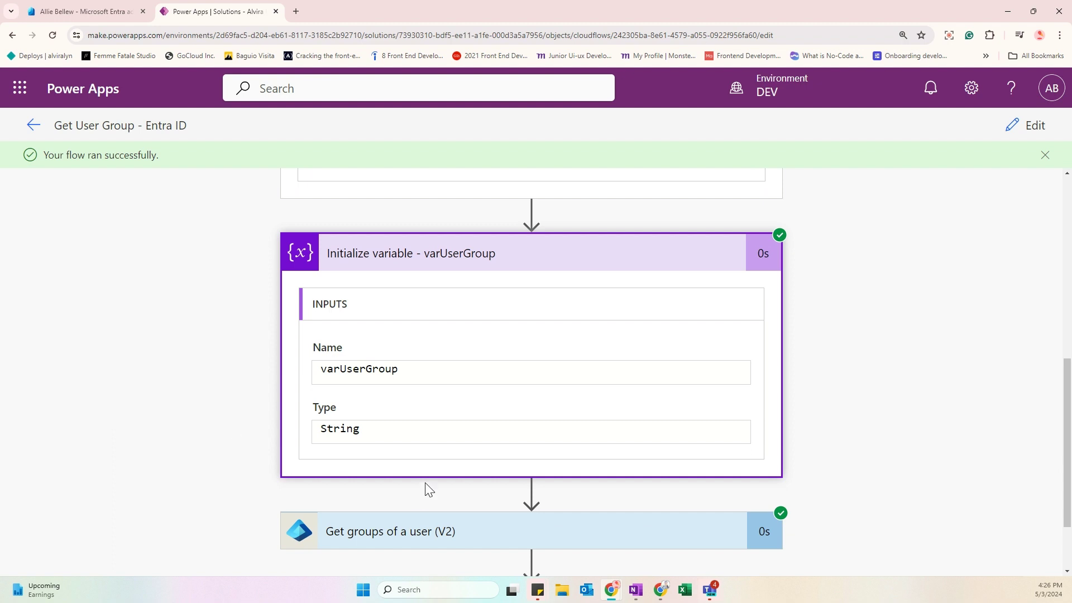
scroll(430, 503, down, 1)
scroll(434, 516, down, 1)
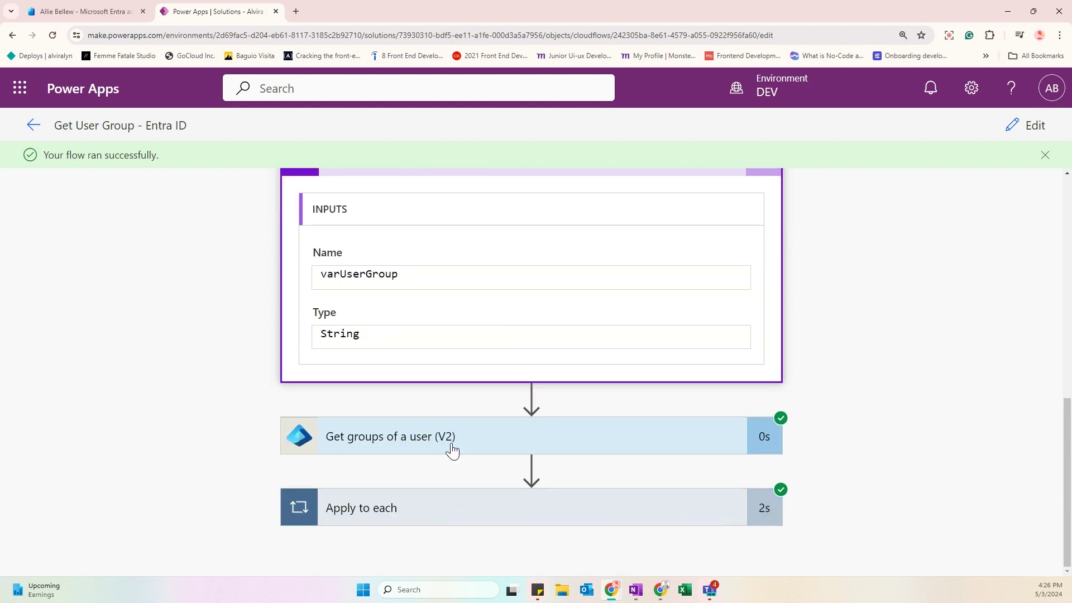
- Inspect the inputs of "Get groups of a user (V2)" and the group IDs returned in its outputs
click(452, 450)
scroll(452, 450, down, 2)
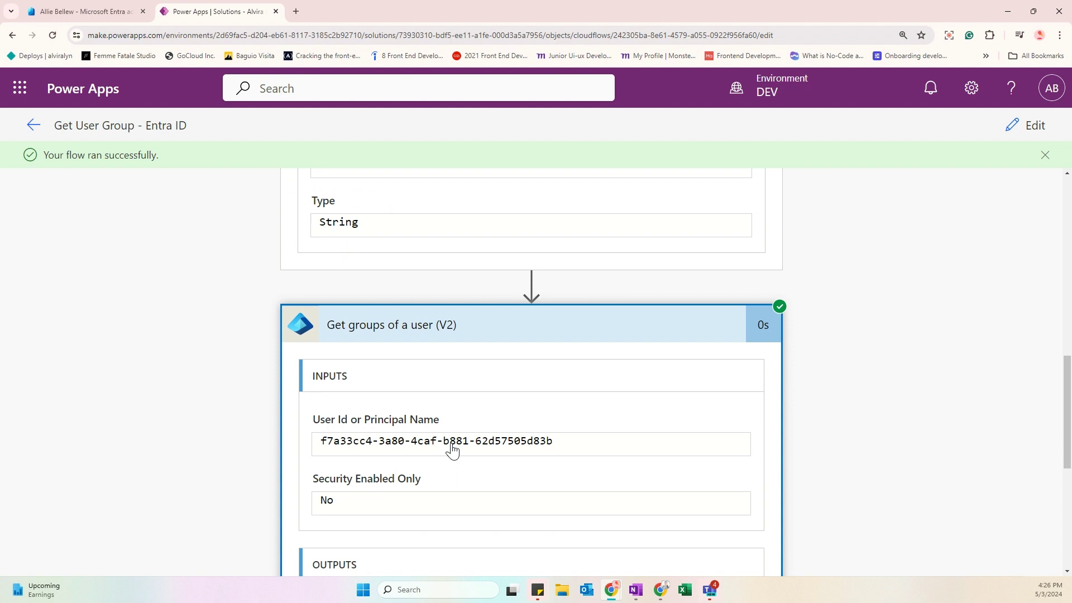
scroll(436, 445, down, 4)
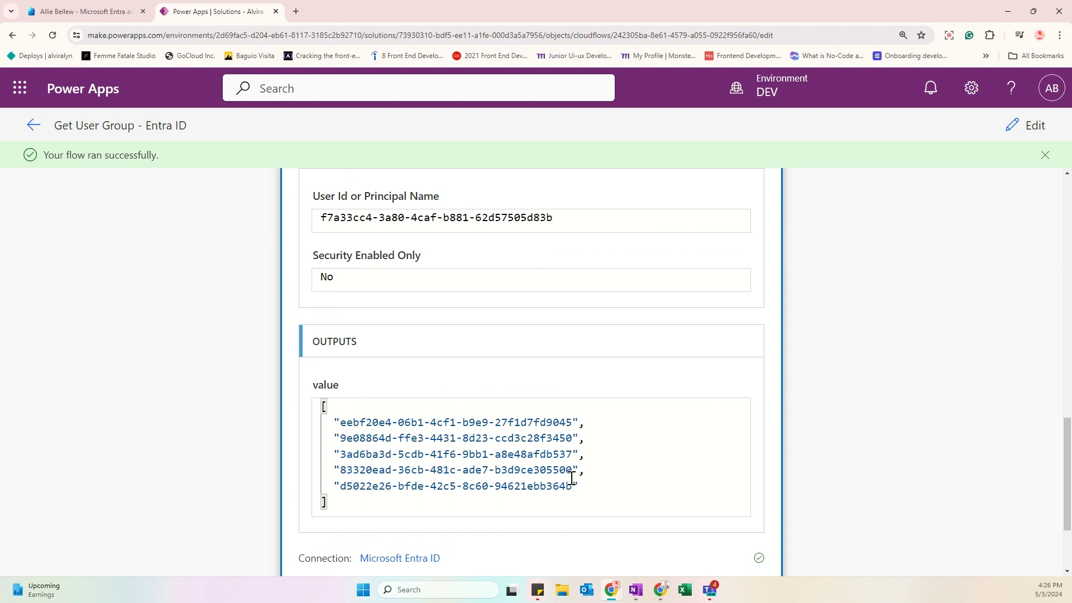
scroll(189, 462, down, 2)
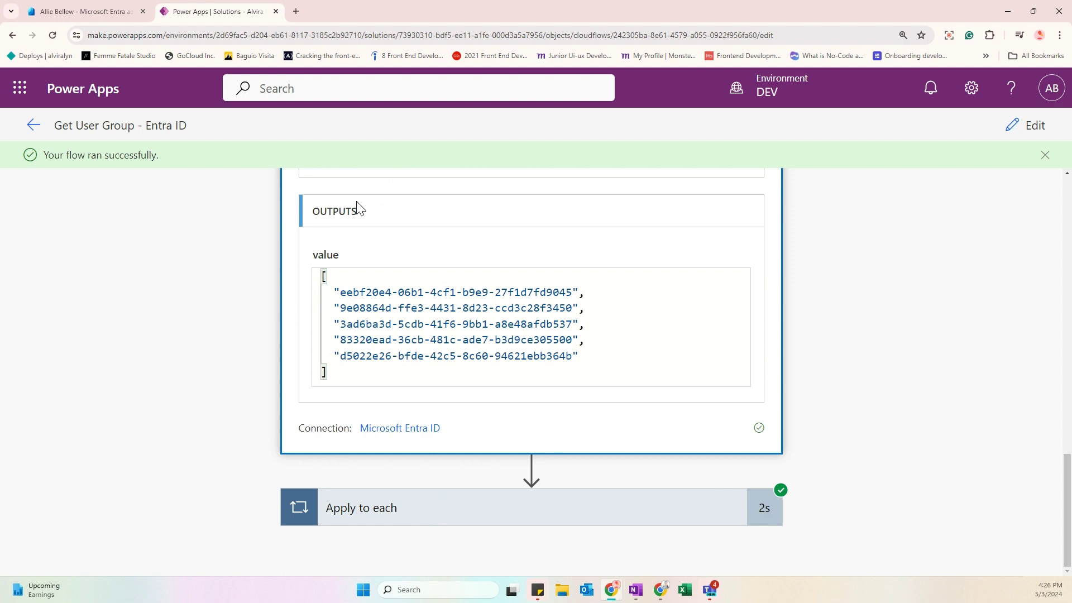
- Expand "Apply to each" and check the Group Id and Display Name of "Get group" for the first iteration
click(406, 508)
scroll(429, 488, down, 3)
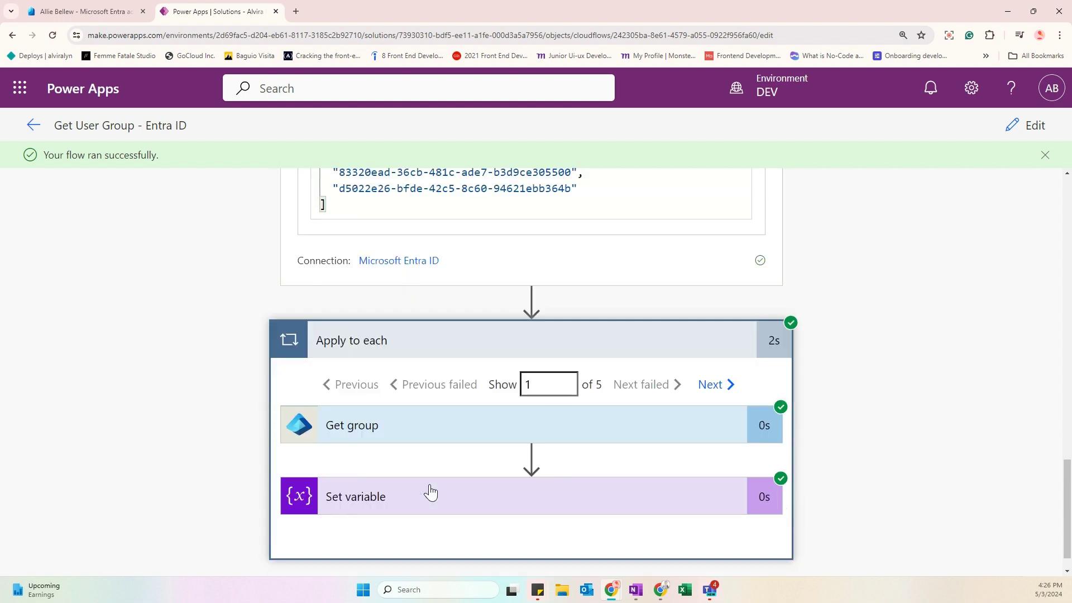
click(408, 409)
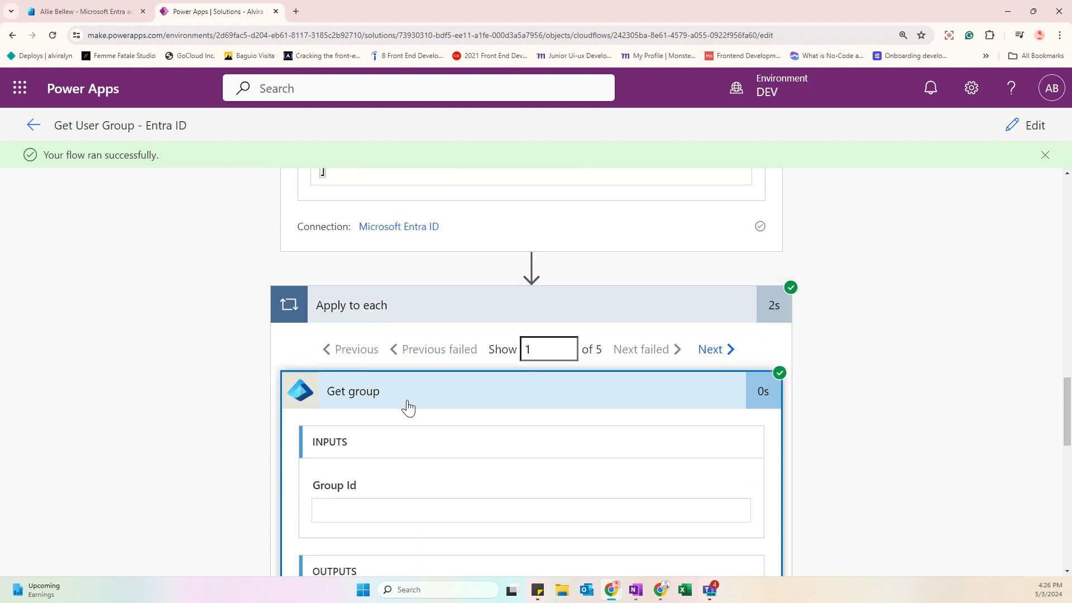
scroll(450, 445, down, 2)
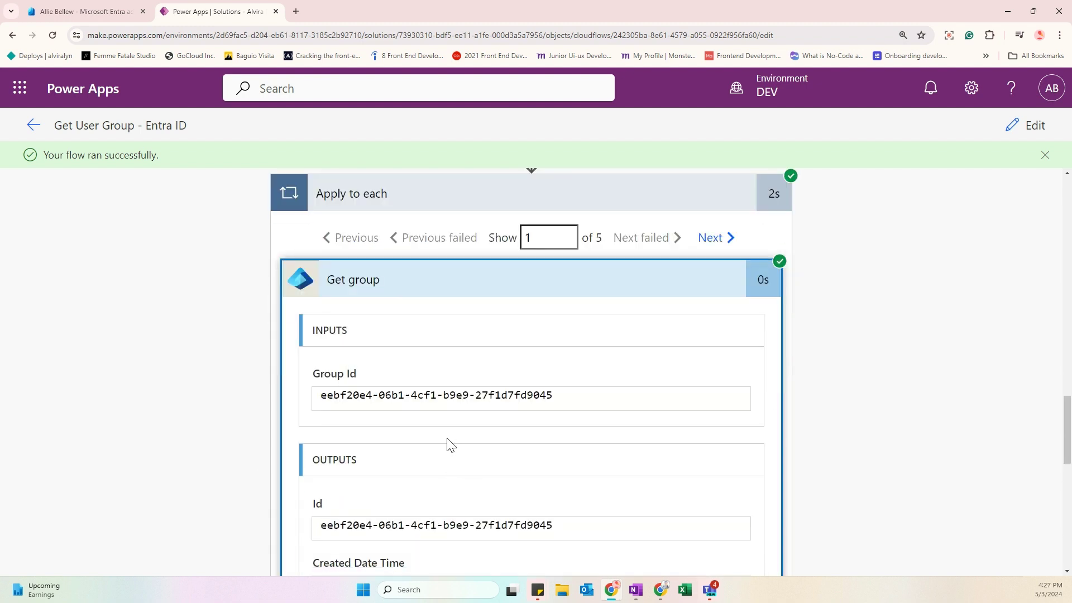
scroll(450, 445, down, 3)
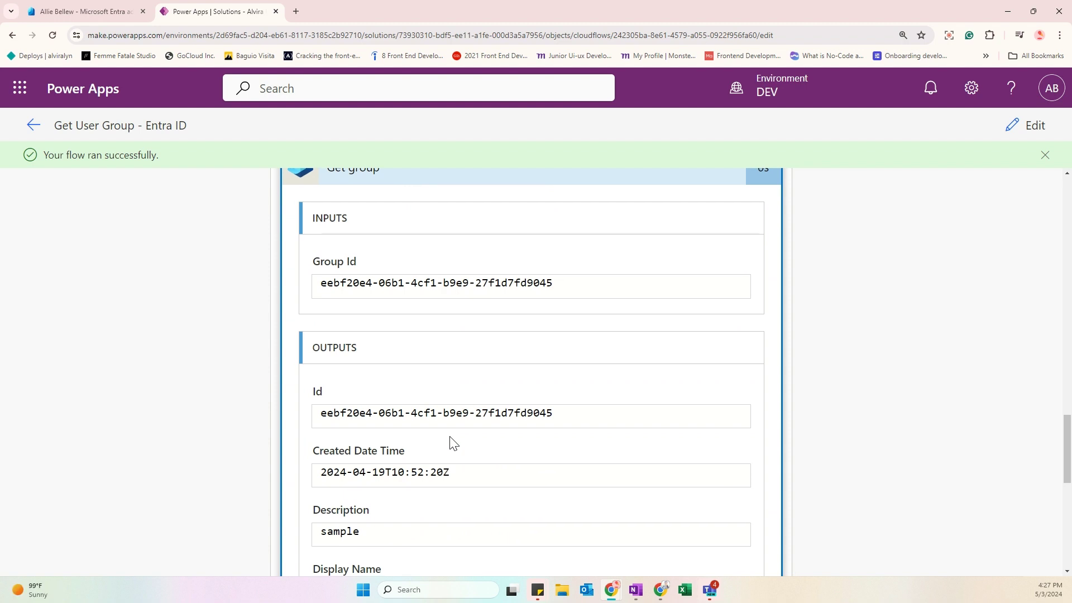
scroll(451, 443, down, 2)
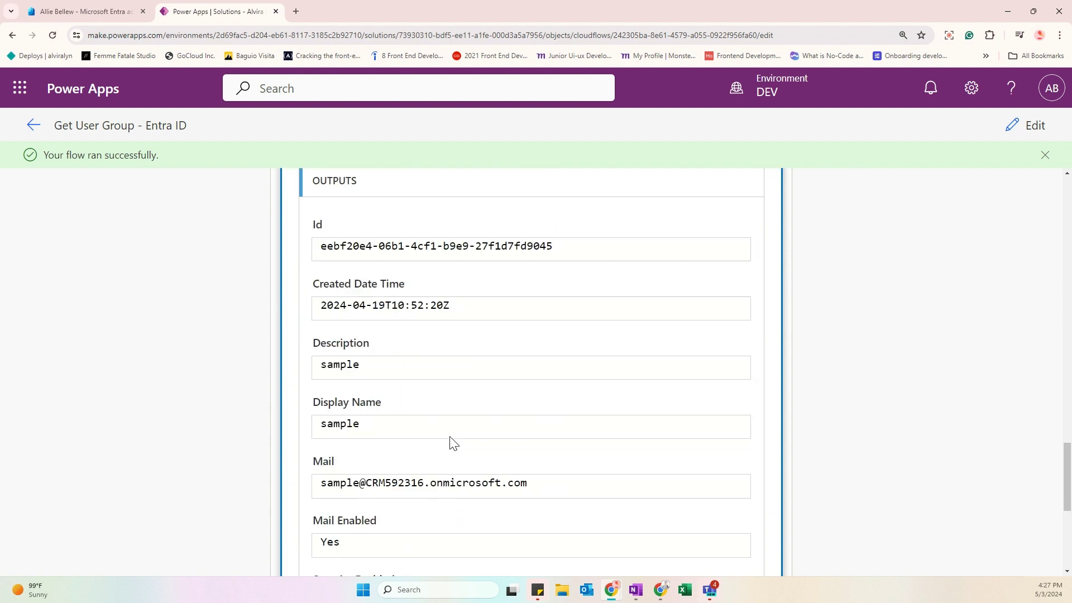
double_click(313, 428)
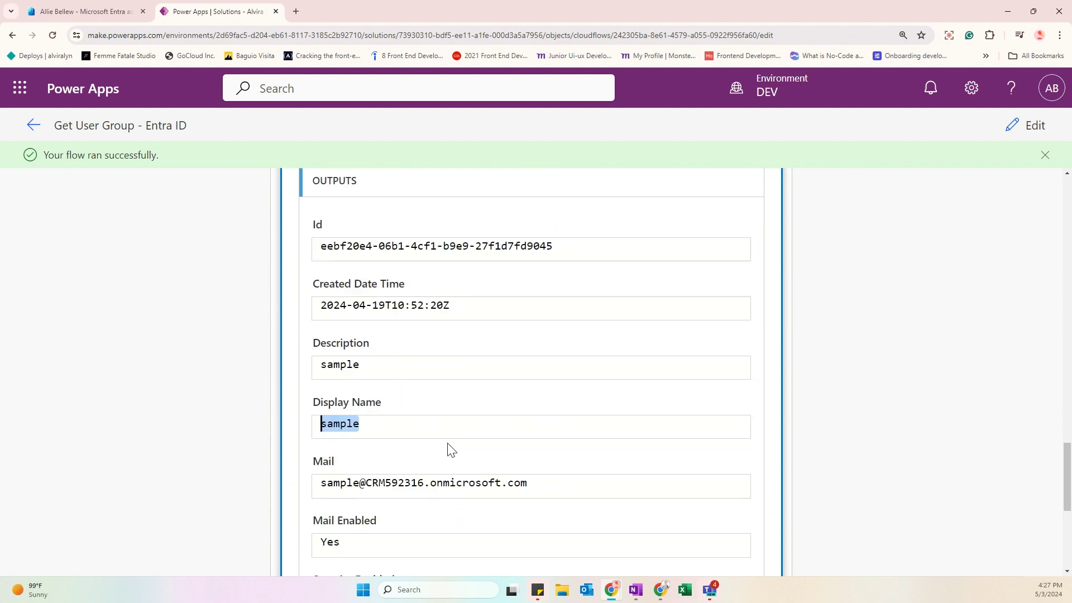
scroll(452, 449, up, 6)
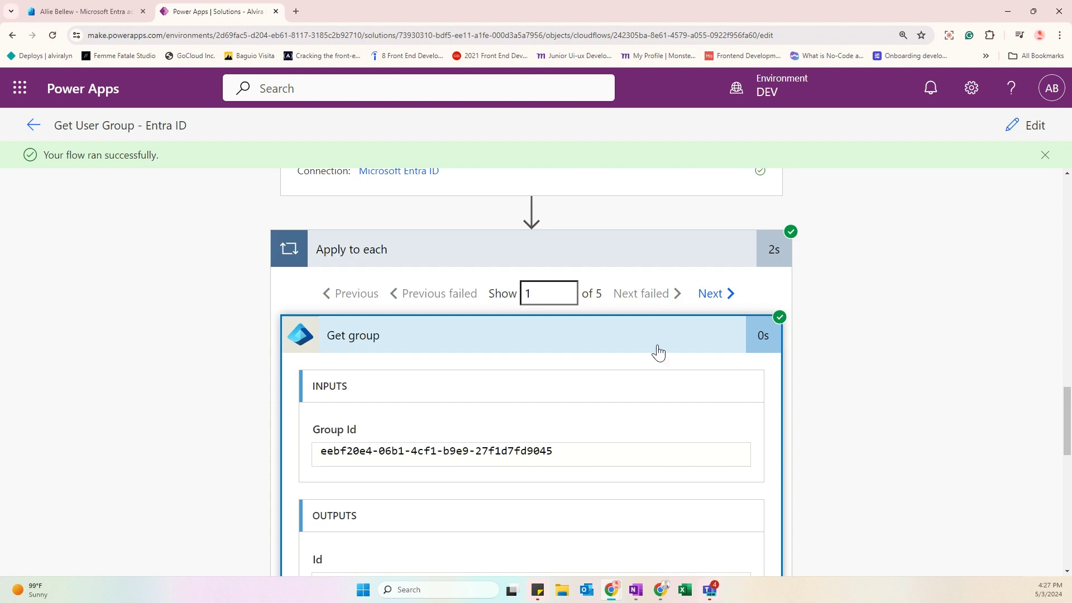
- Check the value that "Set variable" assigned to varUserGroup in the first iteration
scroll(234, 454, down, 10)
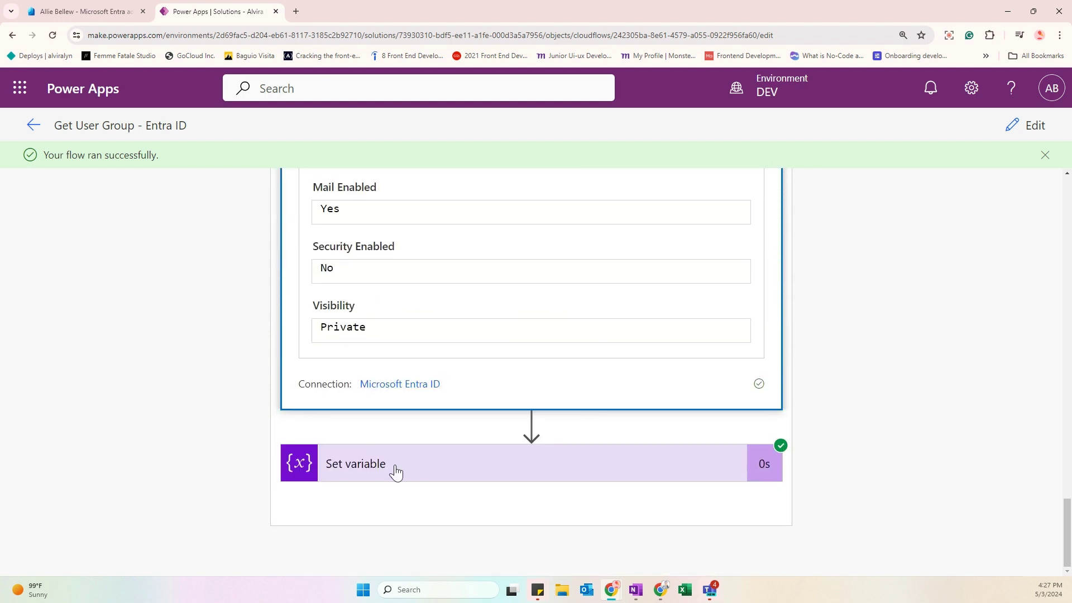
click(396, 468)
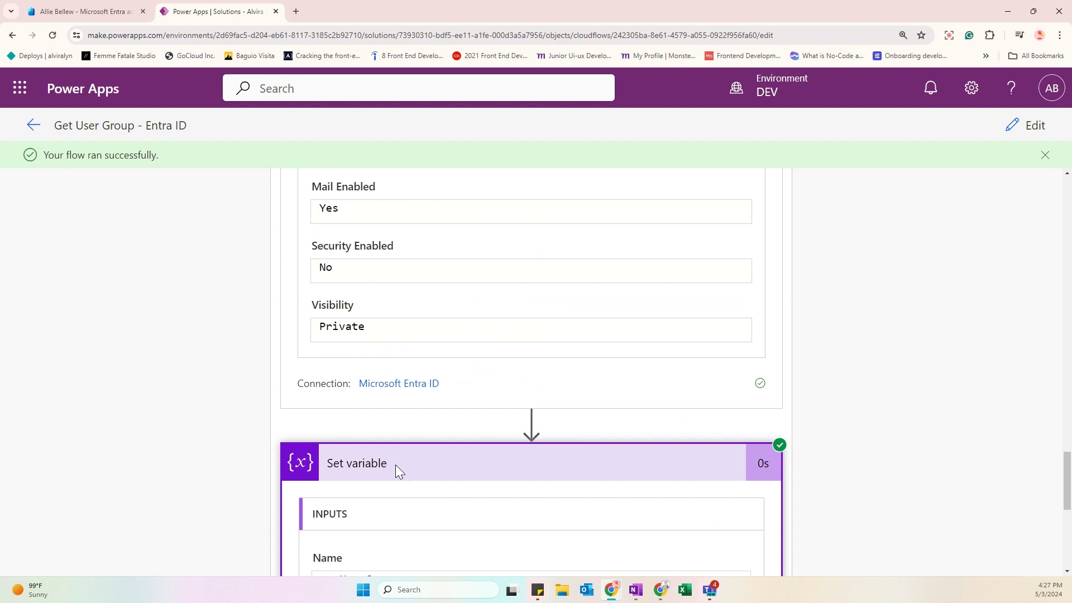
scroll(397, 470, down, 4)
scroll(398, 471, down, 3)
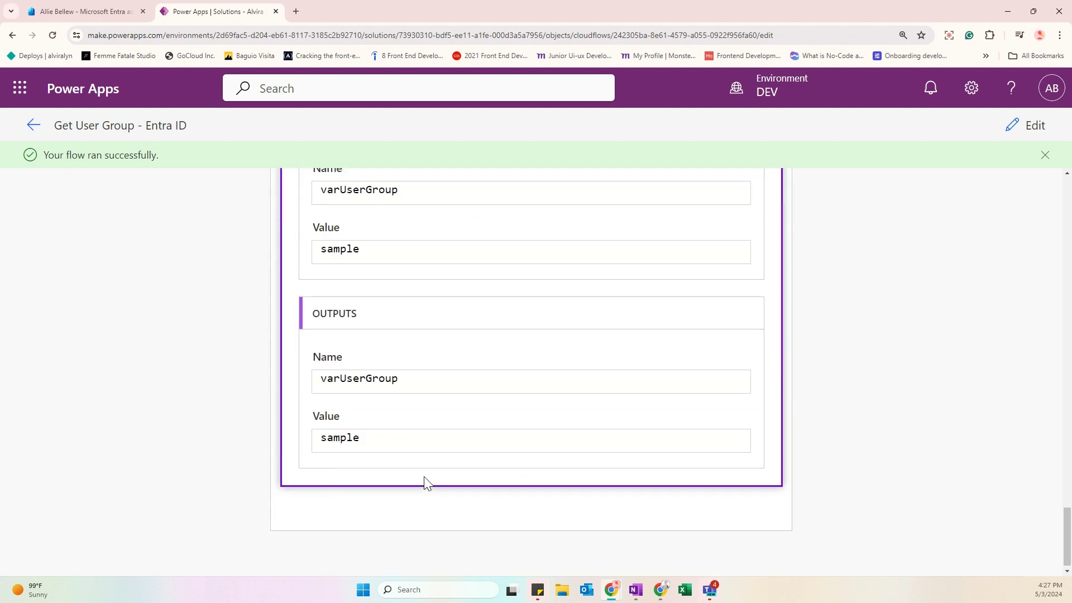
- Show iteration 2 of "Apply to each" and review the group details returned by "Get group"
scroll(426, 478, up, 7)
scroll(424, 477, up, 5)
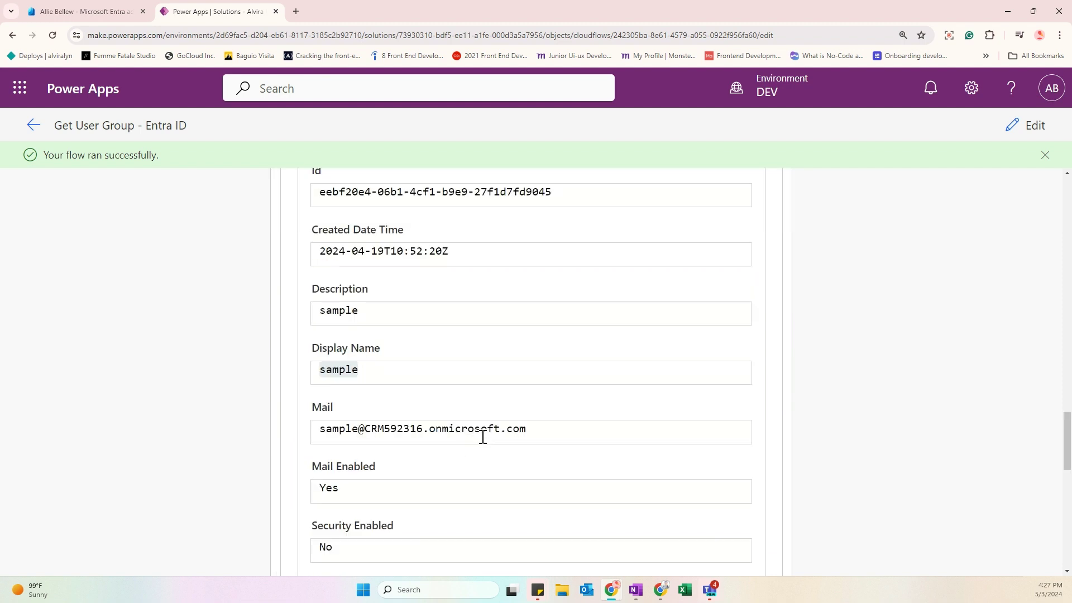
scroll(558, 418, up, 3)
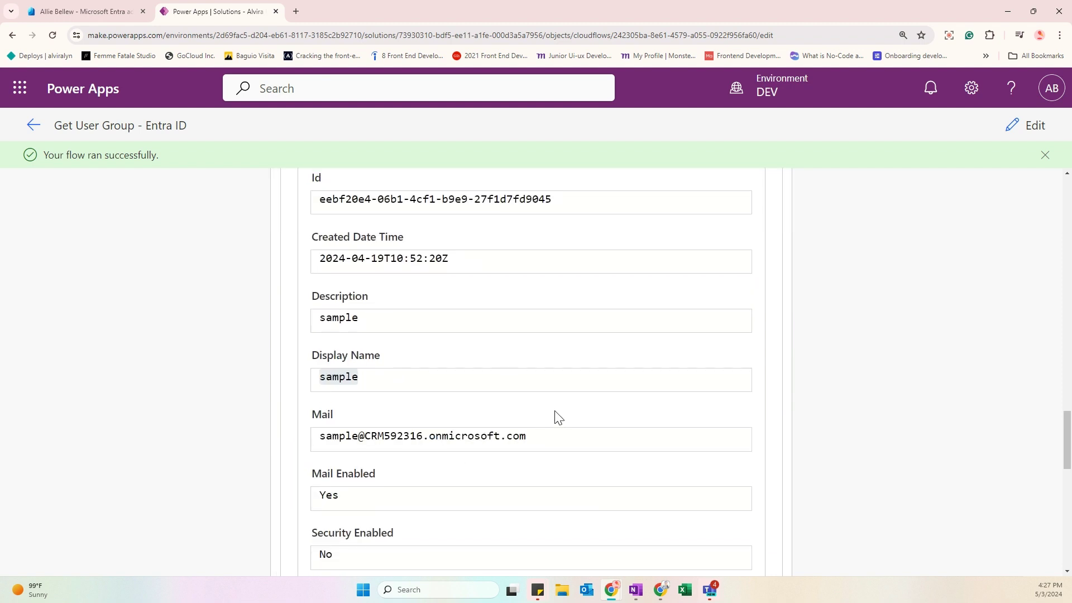
scroll(559, 418, up, 6)
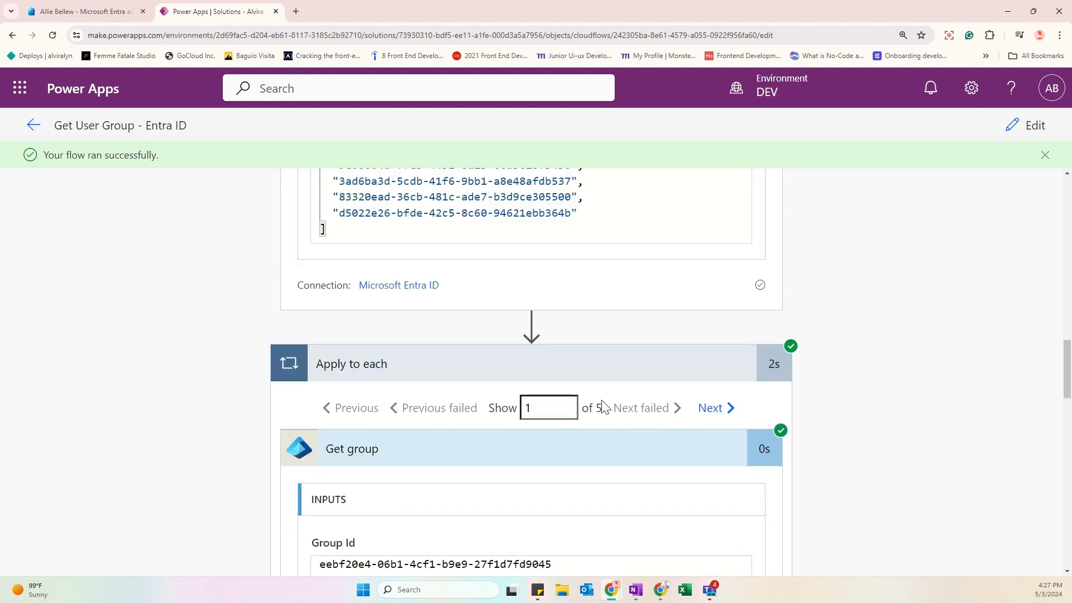
click(720, 409)
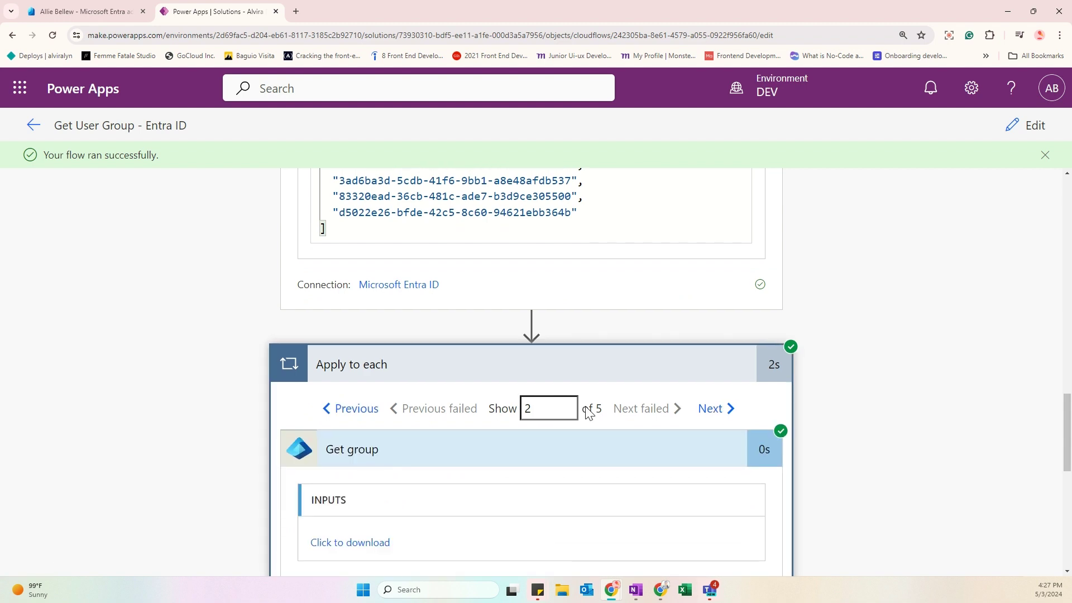
scroll(589, 413, down, 7)
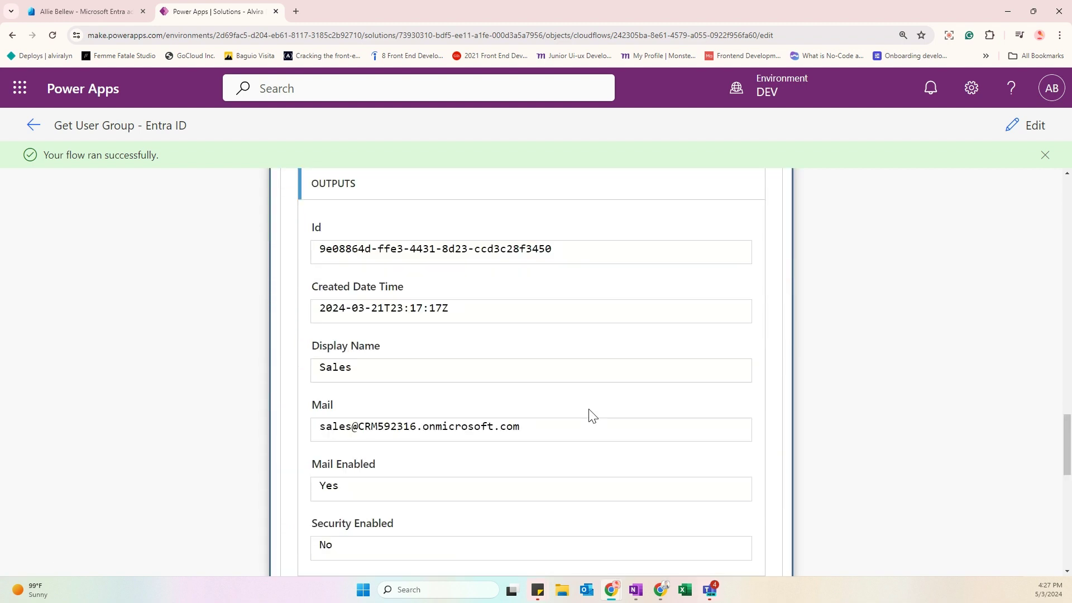
scroll(590, 416, down, 1)
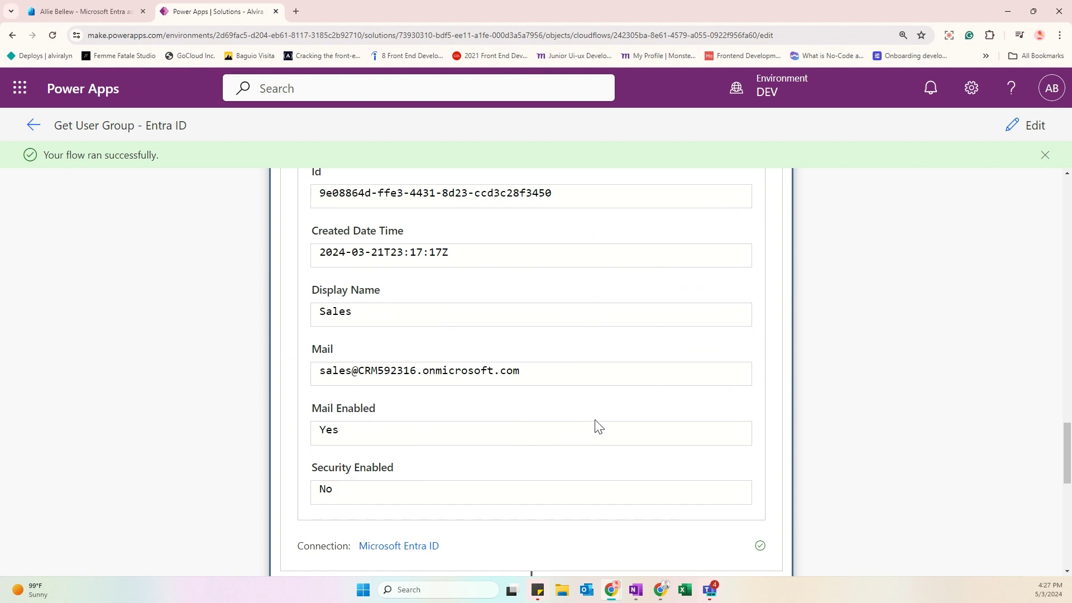
scroll(599, 426, up, 4)
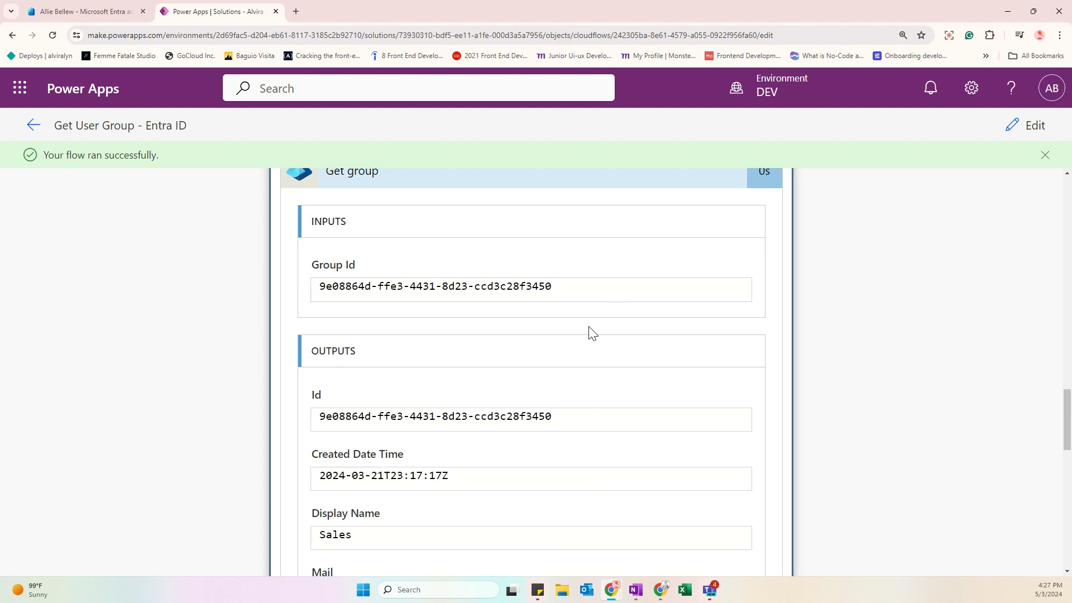
- Show iteration 3 of "Apply to each" and review the Display Name output of "Get group"
scroll(593, 405, up, 5)
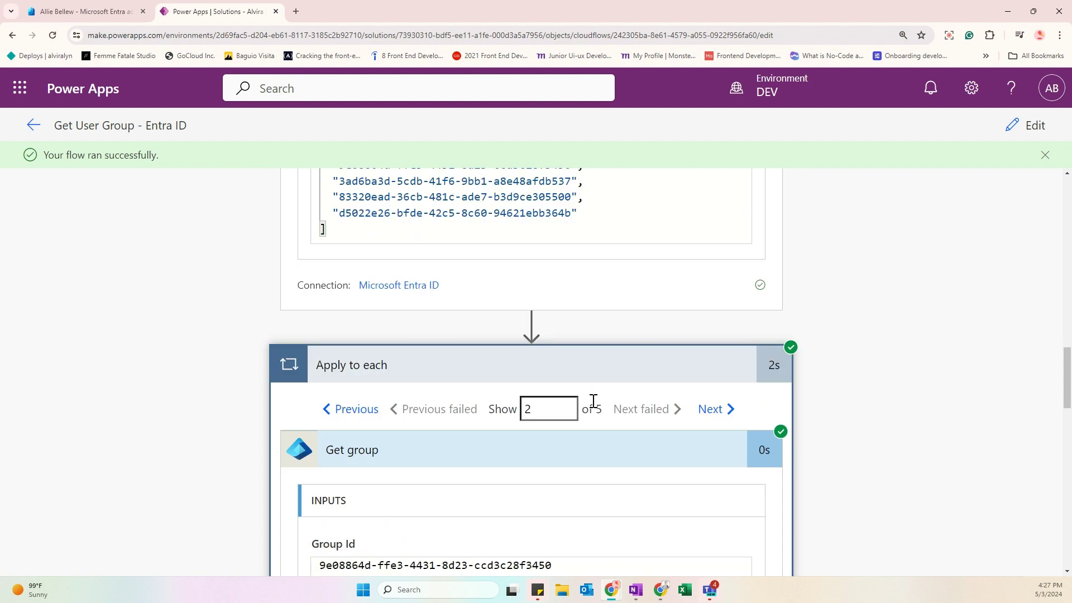
click(710, 411)
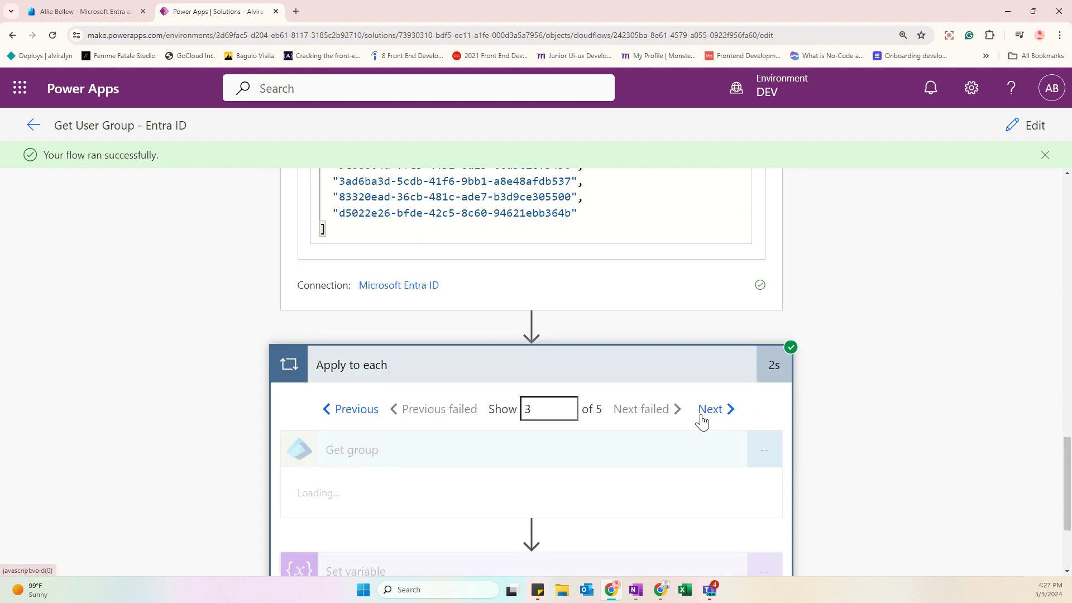
scroll(655, 428, down, 6)
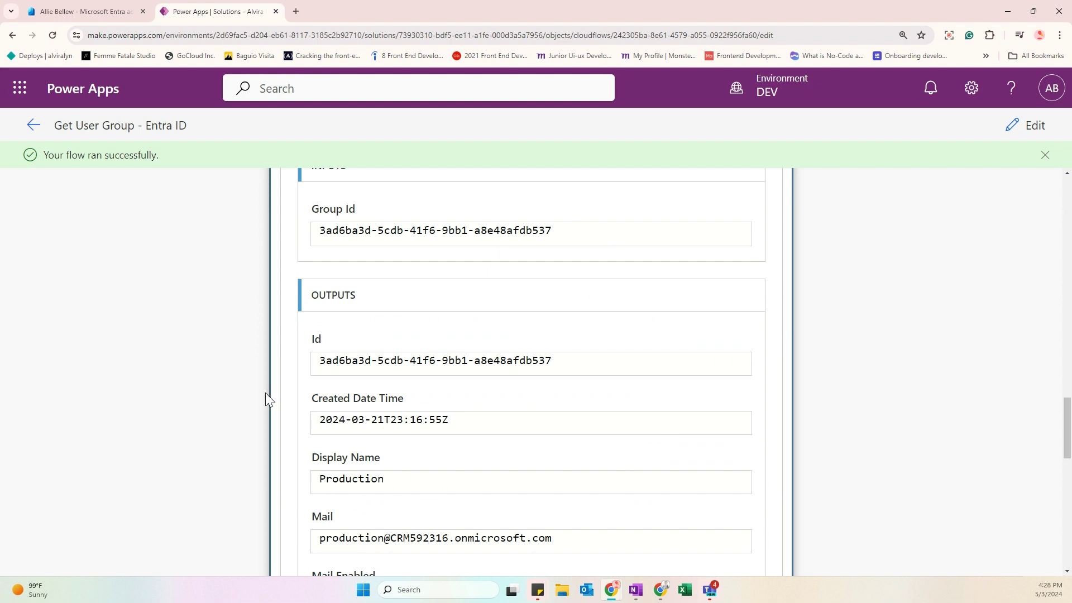
- Collapse the "Apply to each", "Get groups of a user (V2)" and "Initialize variable - varUserGroup" details and return to the trigger
scroll(623, 453, up, 1)
scroll(624, 452, up, 7)
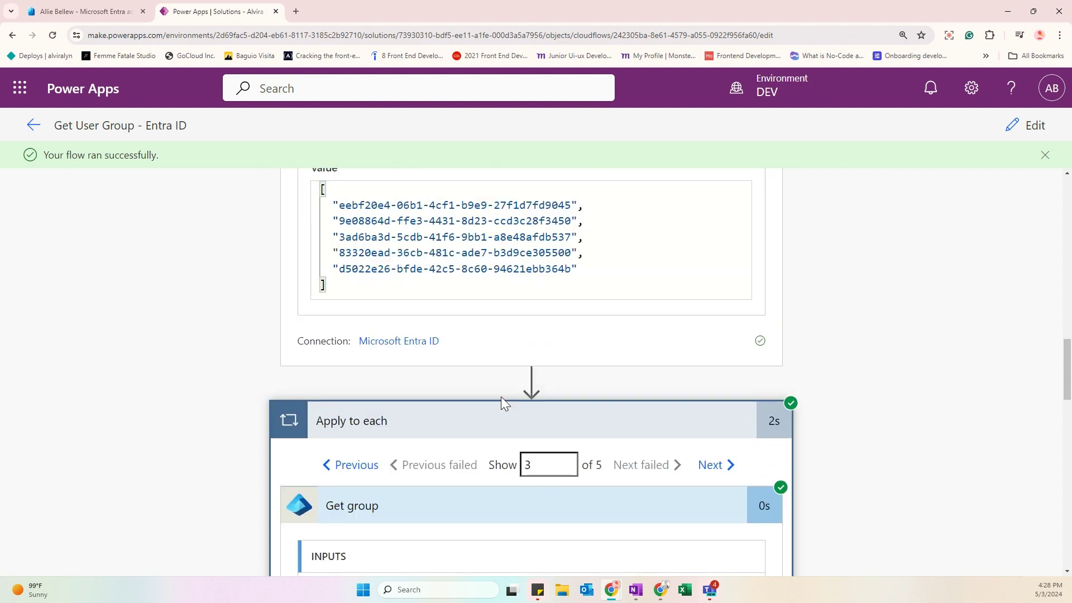
click(486, 430)
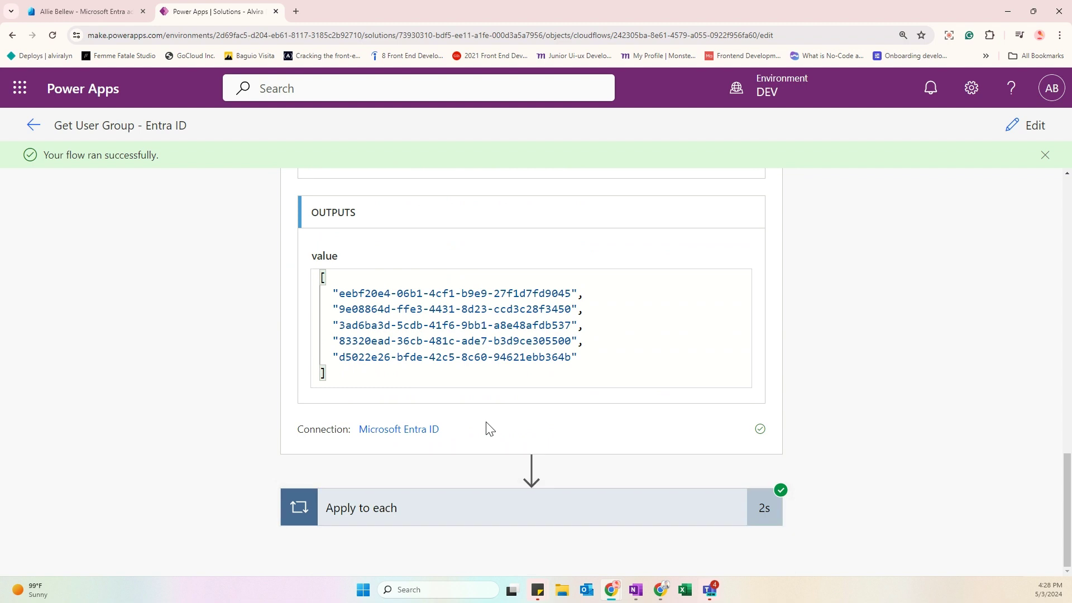
scroll(489, 429, up, 10)
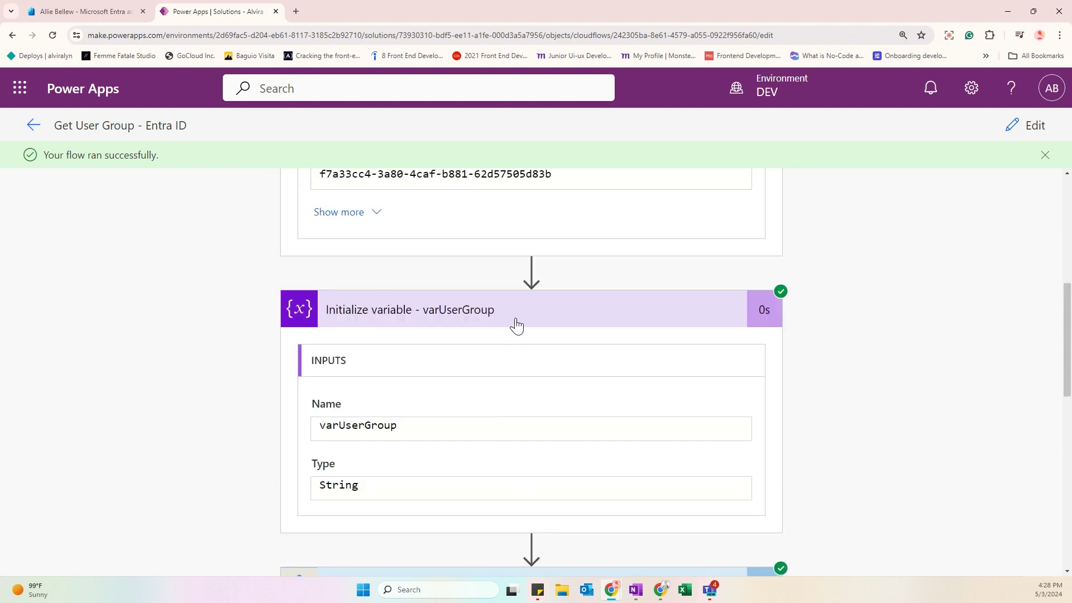
click(516, 326)
click(502, 392)
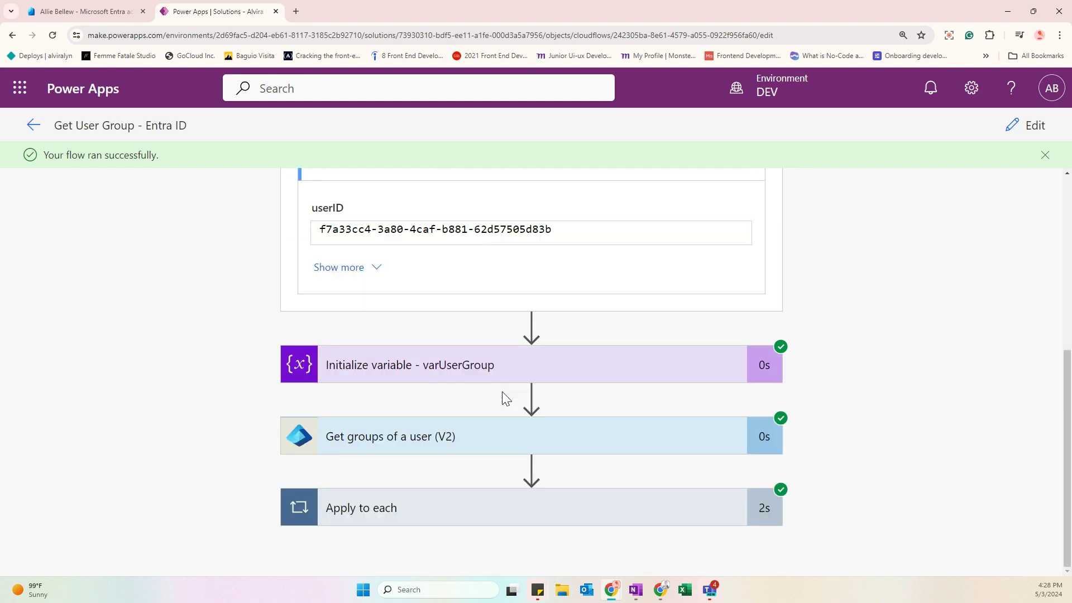
scroll(501, 387, up, 5)
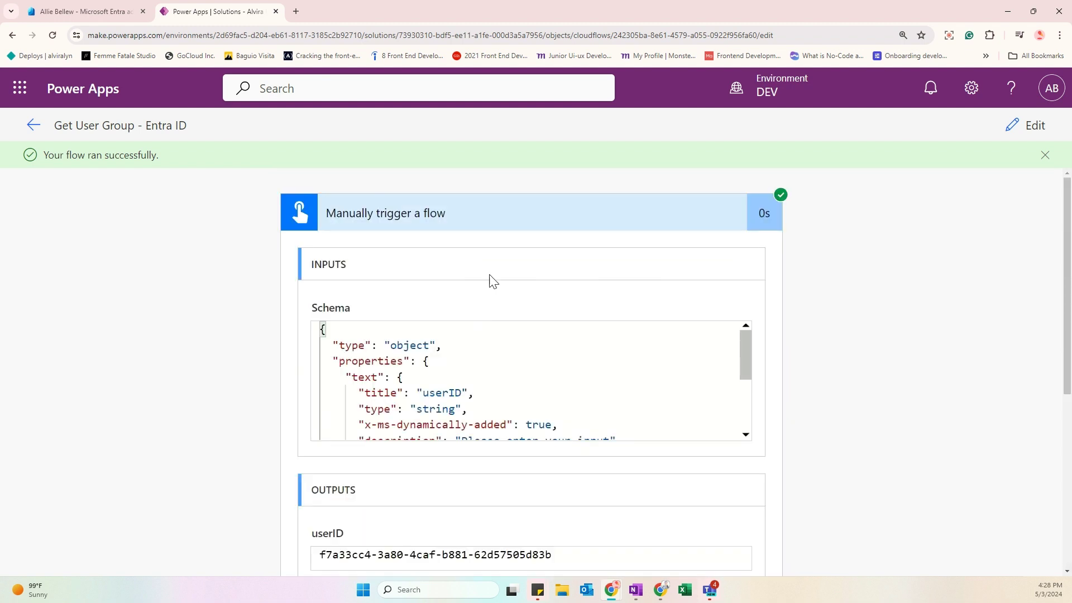
- Collapse the trigger details, then expand "Get groups of a user (V2)" and review the group IDs in its output
click(503, 229)
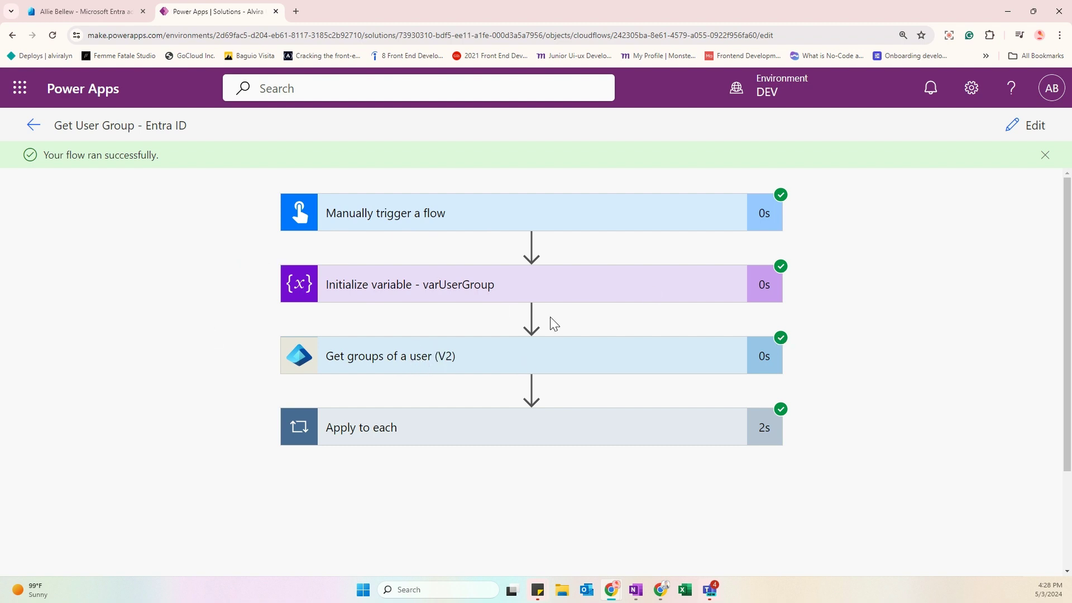
click(415, 368)
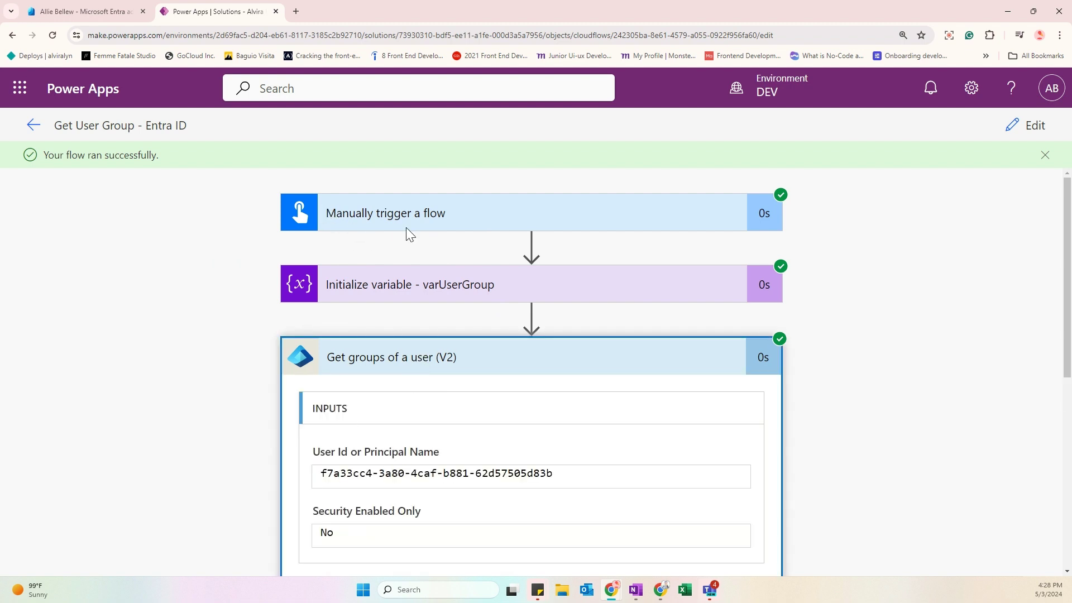
scroll(332, 330, down, 3)
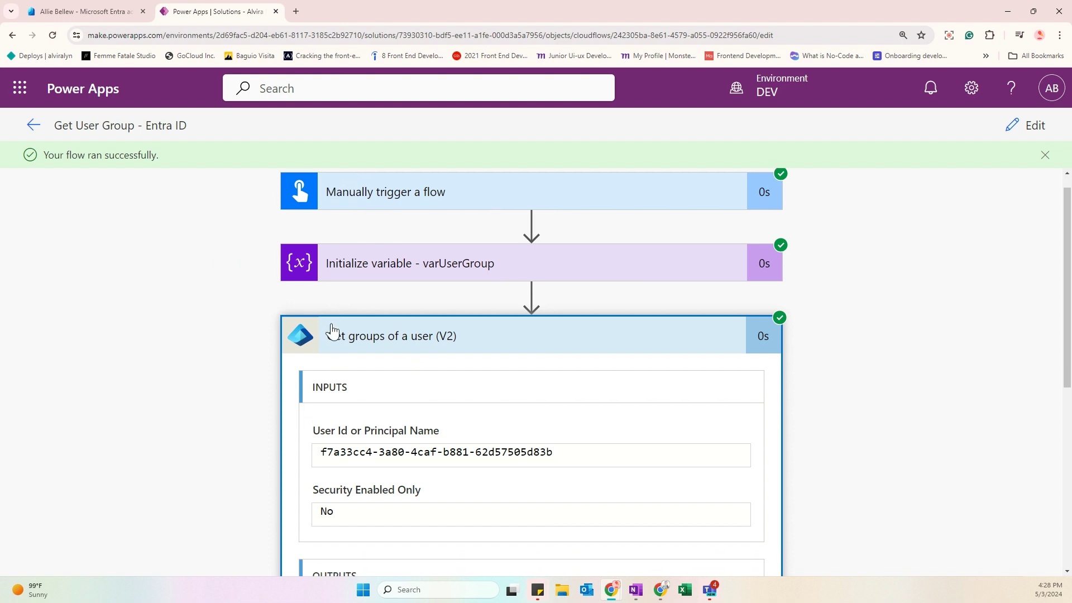
scroll(333, 326, down, 4)
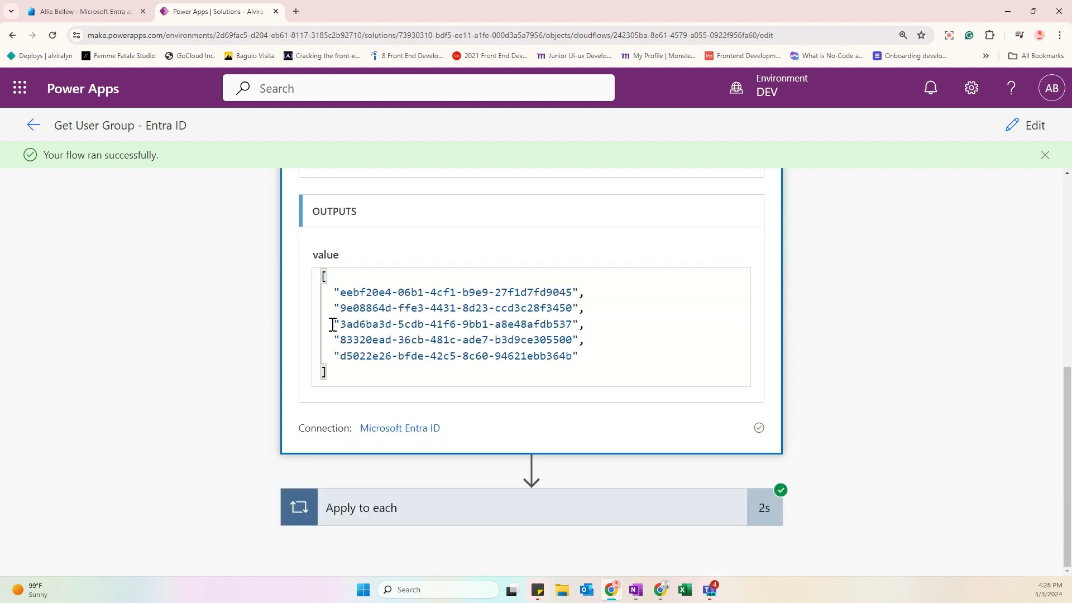
- Expand "Apply to each" and review the Group Id input and Display Name output of "Get group" in iteration 3
click(441, 516)
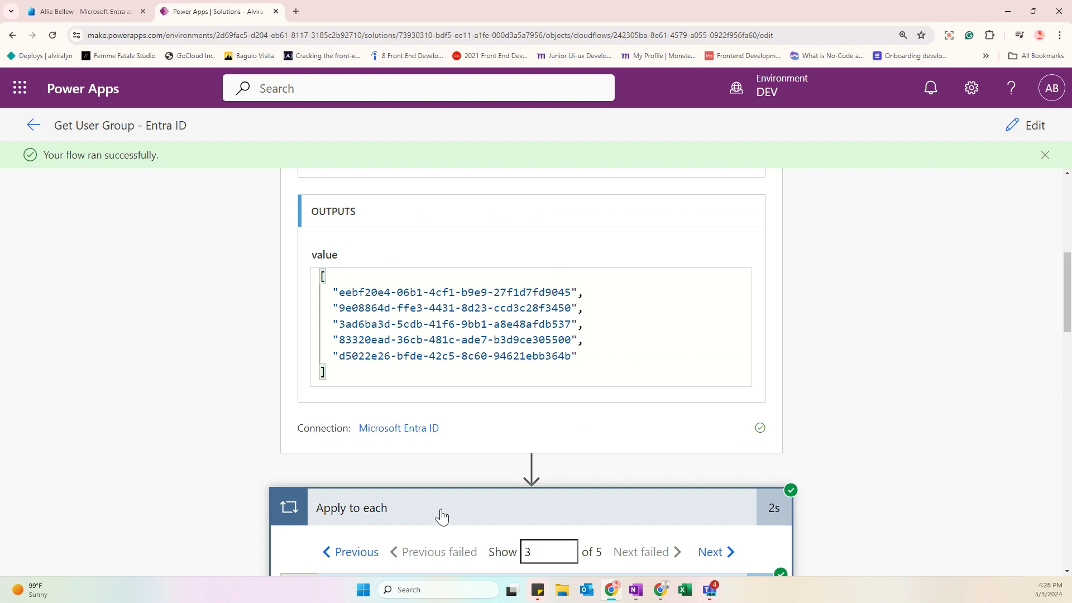
scroll(515, 422, down, 4)
scroll(491, 408, down, 2)
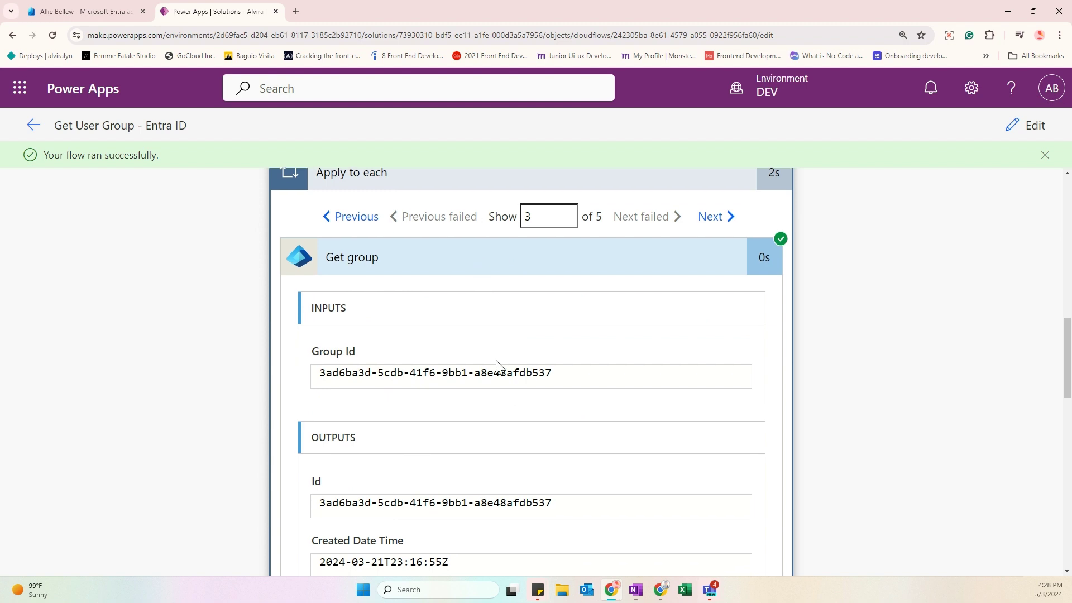
scroll(496, 366, down, 2)
scroll(496, 366, down, 3)
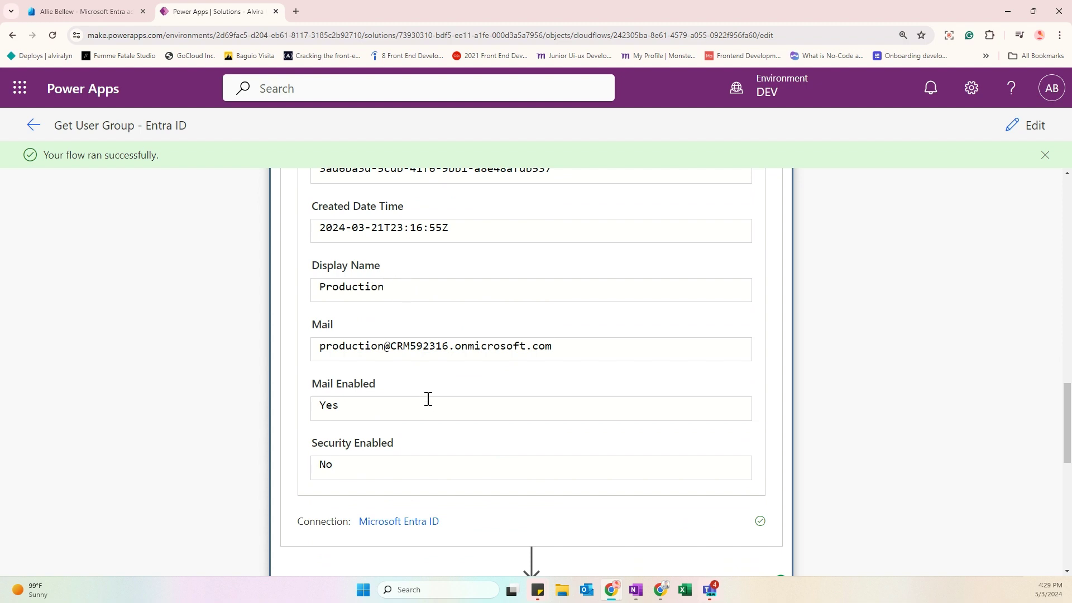
- Check the name and value that "Set variable" received and returned for varUserGroup in iteration 3
scroll(641, 507, down, 7)
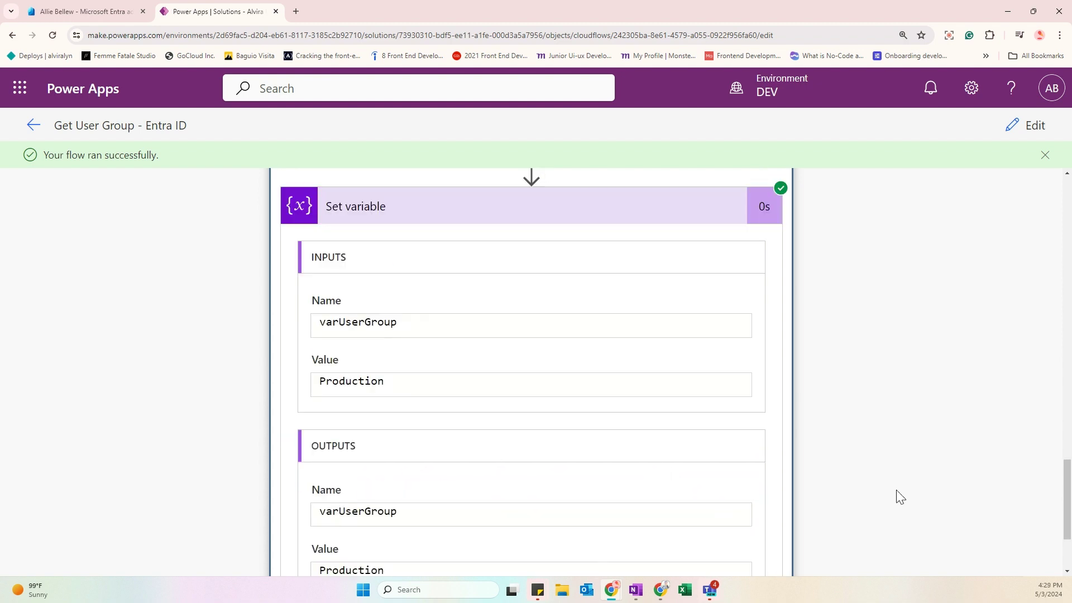
scroll(899, 496, down, 3)
scroll(896, 491, up, 2)
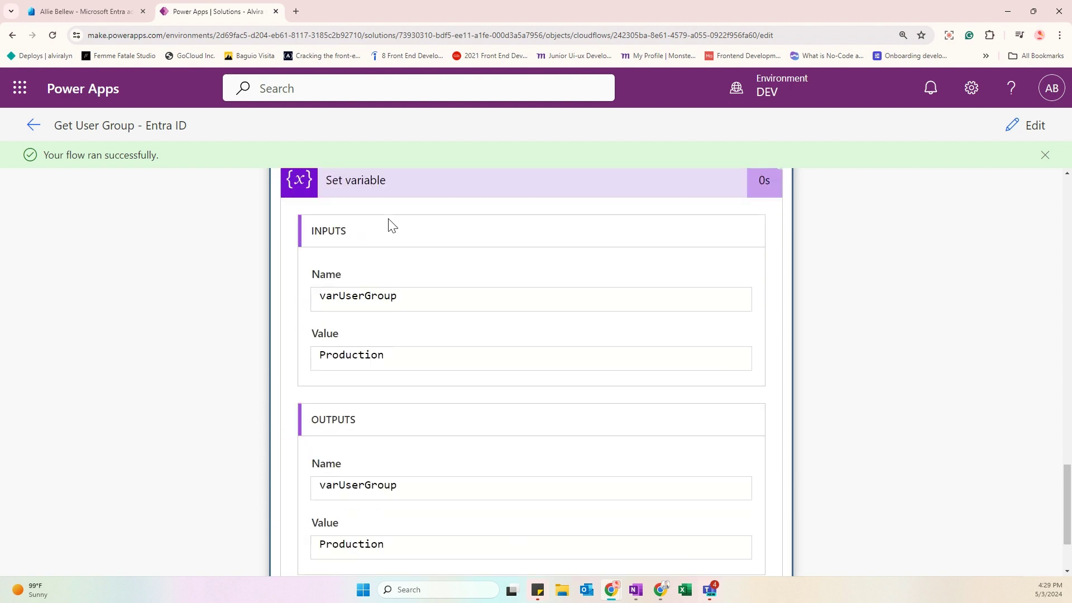
scroll(375, 390, down, 2)
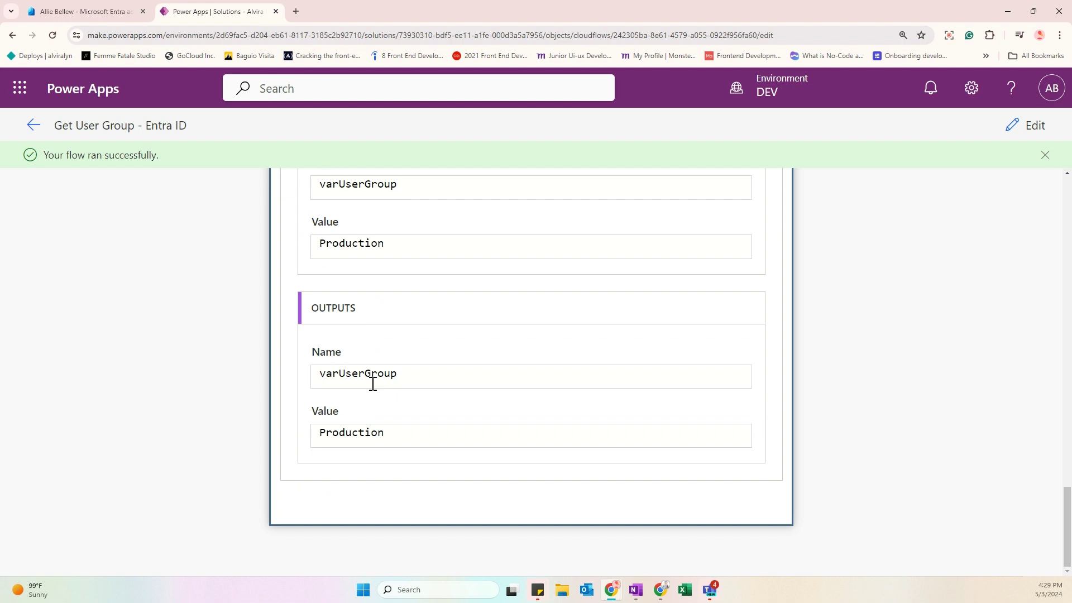